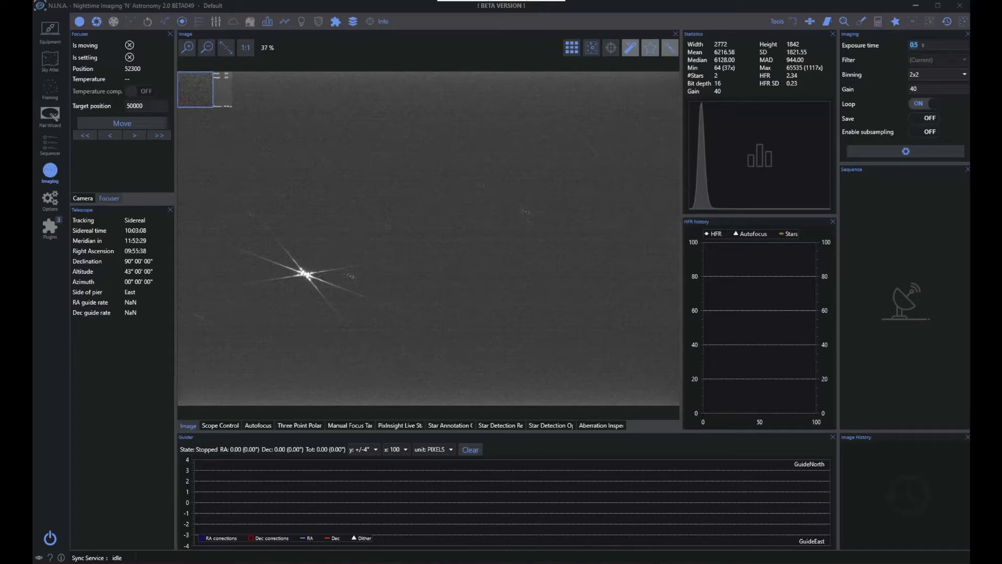
Review the OpenAstroTracker mount control and the rotator and telescope equipment details, then return to the imaging view
{"action": "left_click", "coordinate": [522, 563]}
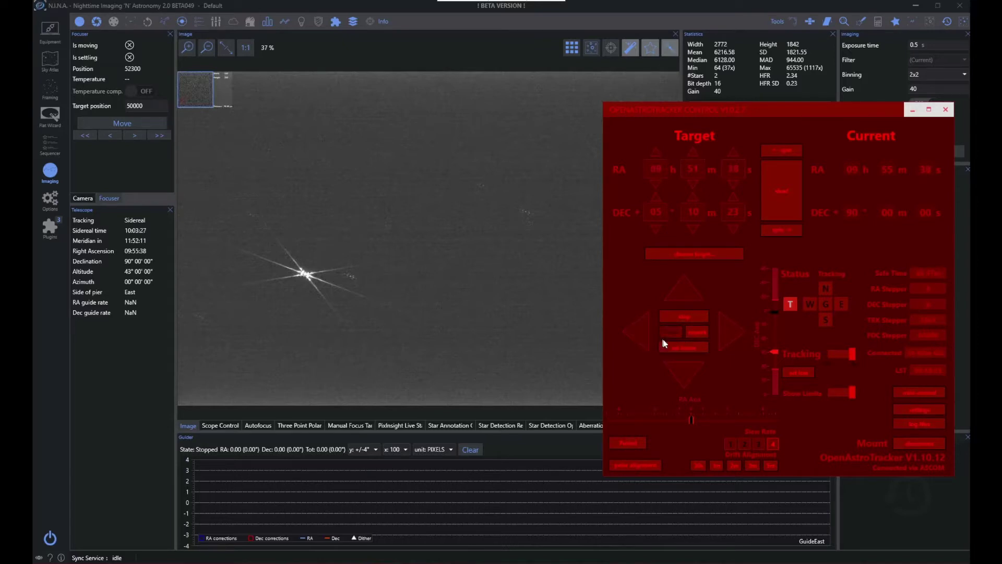
{"action": "left_click", "coordinate": [892, 506]}
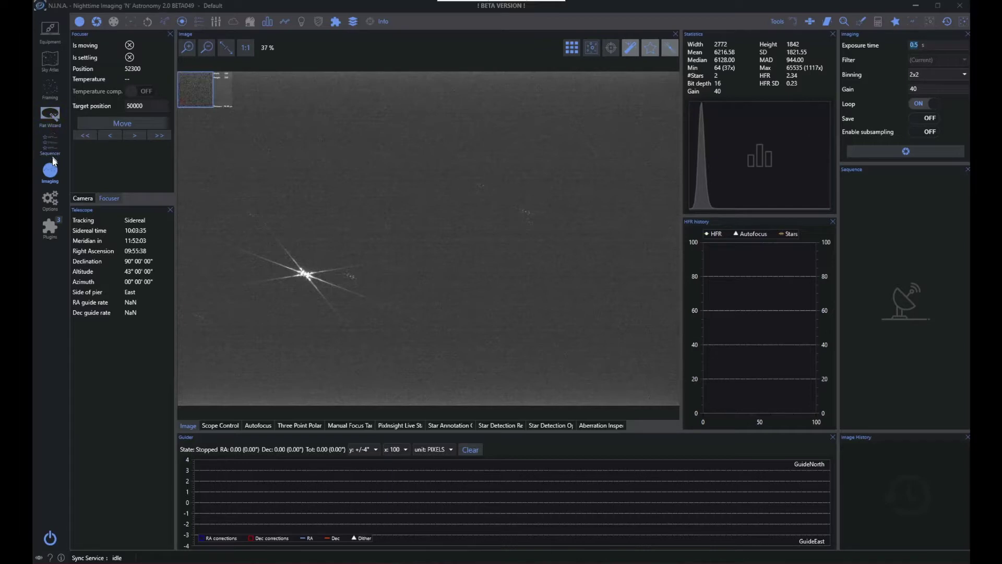
{"action": "left_click", "coordinate": [44, 45]}
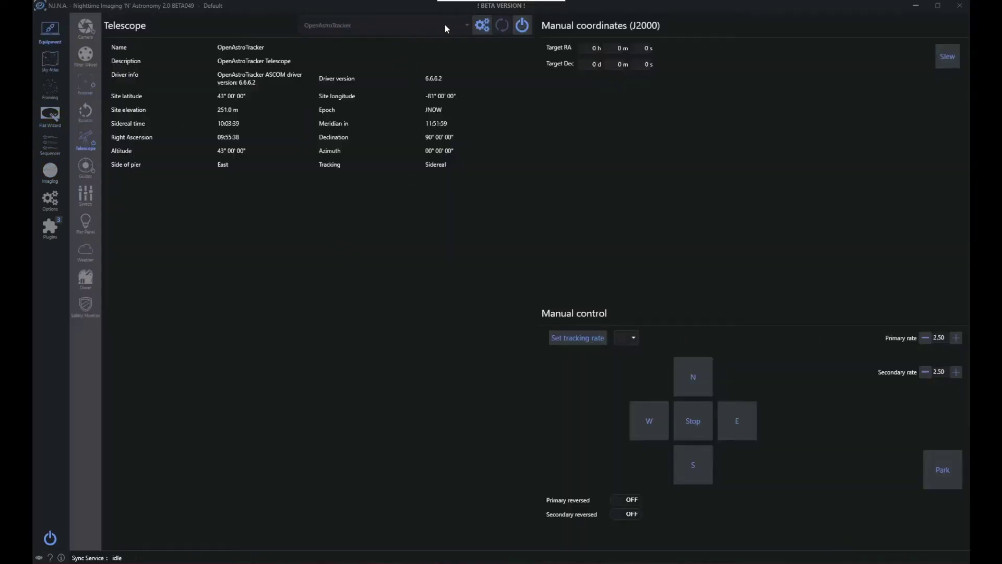
{"action": "left_click", "coordinate": [87, 32]}
{"action": "left_click", "coordinate": [86, 111]}
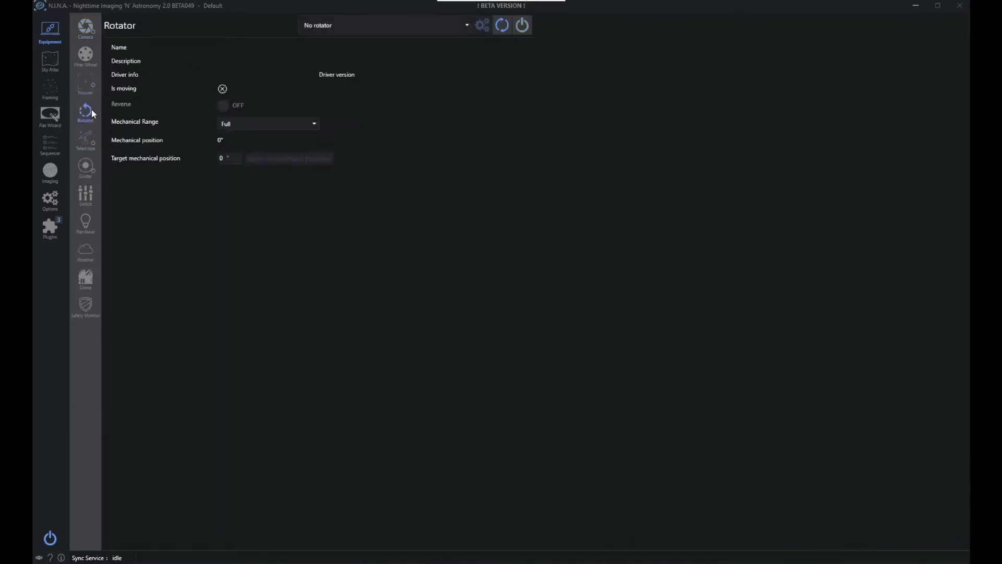
{"action": "left_click", "coordinate": [88, 147]}
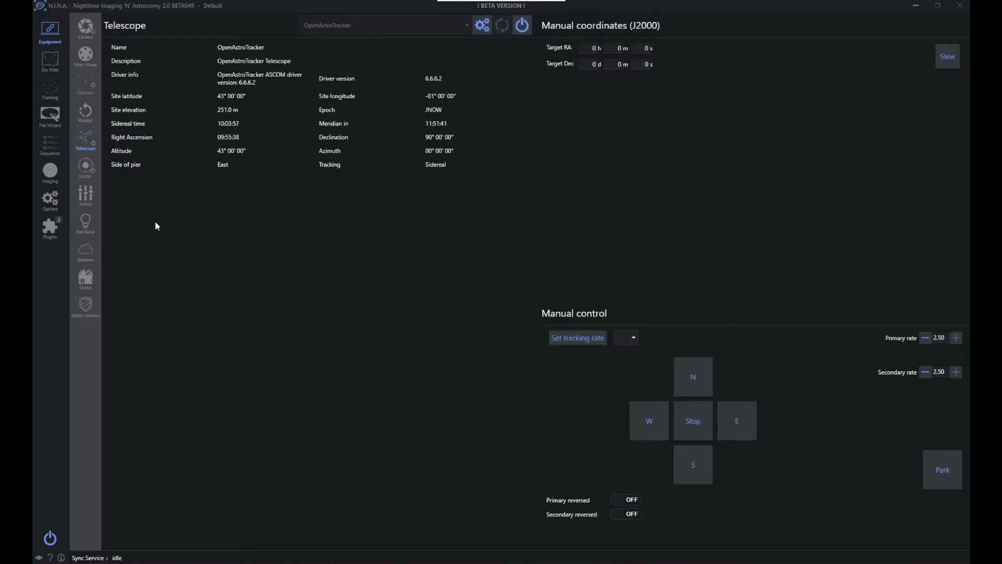
{"action": "left_click", "coordinate": [50, 174]}
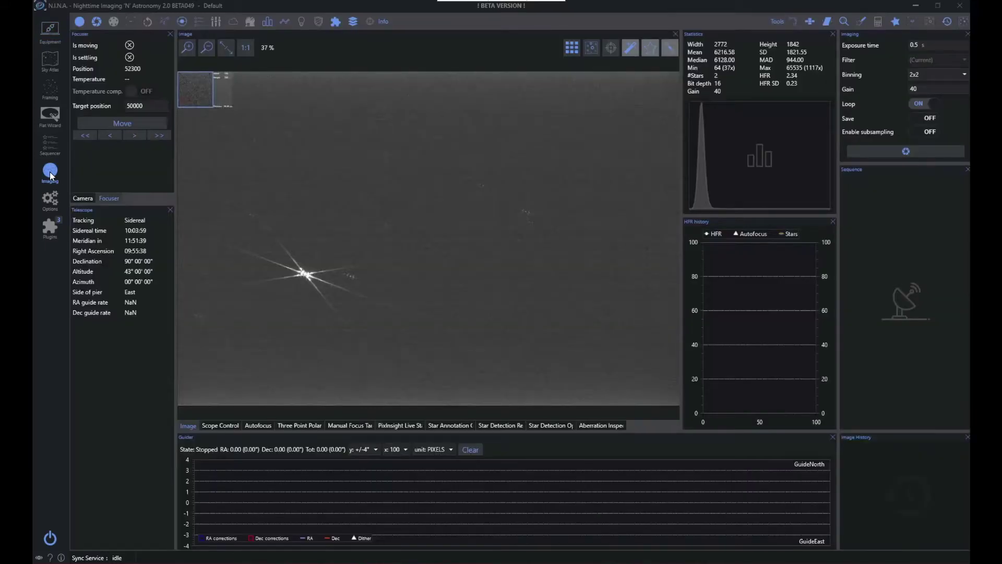
Review the settings that polar alignment depends on: the Three Point Polar Alignment options, the plate solver setup and the telescope focal length
{"action": "left_click", "coordinate": [52, 201]}
{"action": "left_click", "coordinate": [303, 426]}
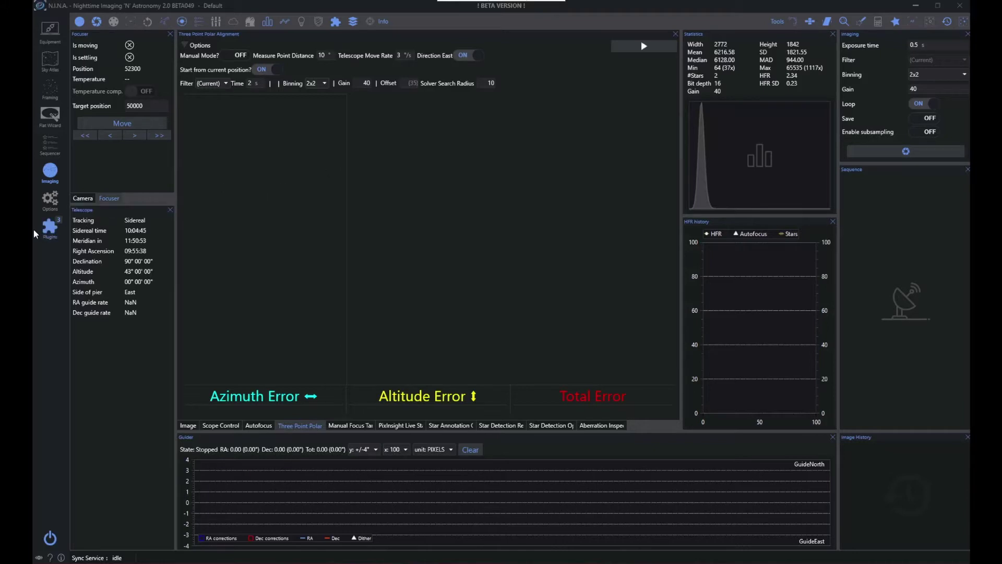
{"action": "left_click", "coordinate": [50, 207]}
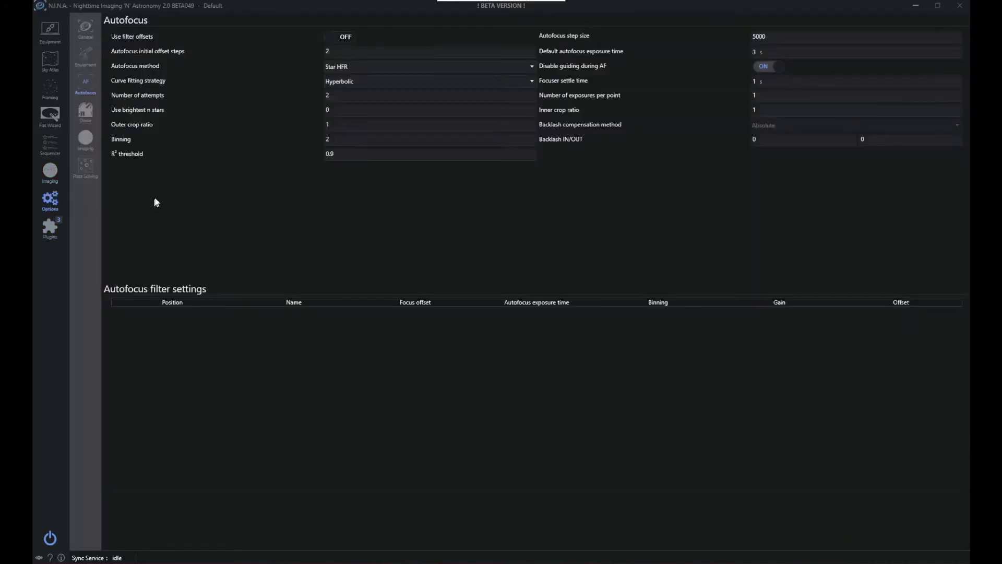
{"action": "left_click", "coordinate": [95, 168]}
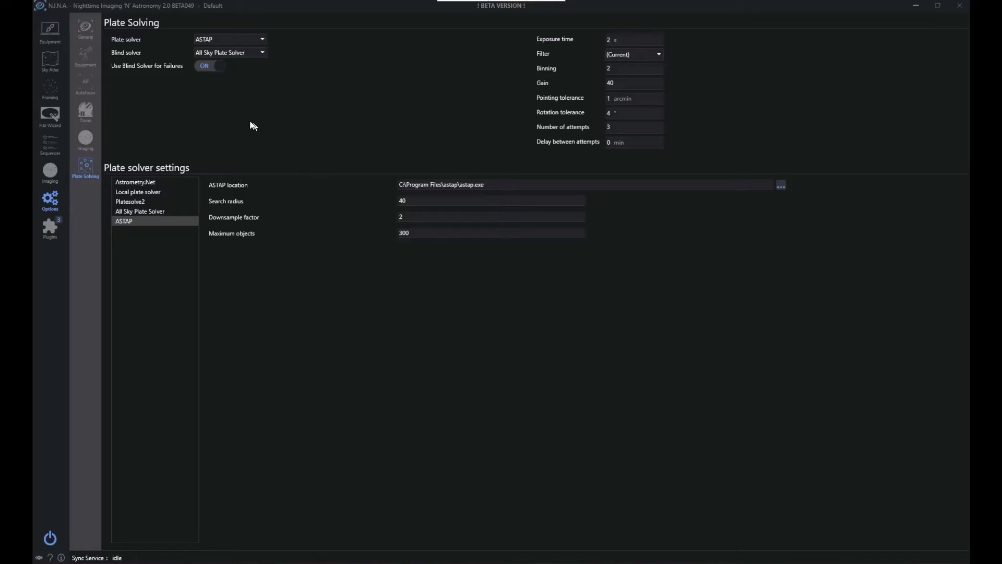
{"action": "left_click", "coordinate": [82, 28]}
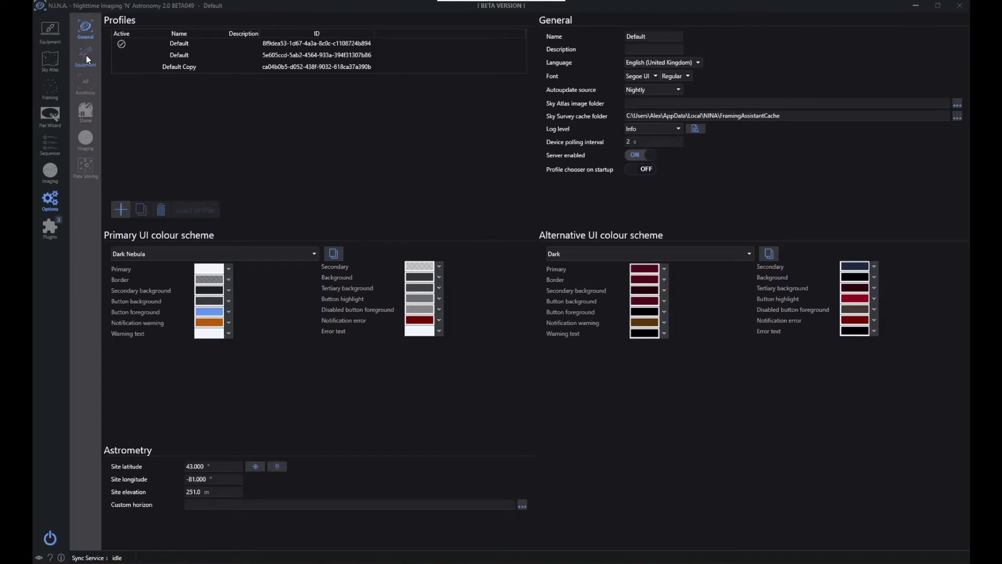
{"action": "left_click", "coordinate": [86, 57]}
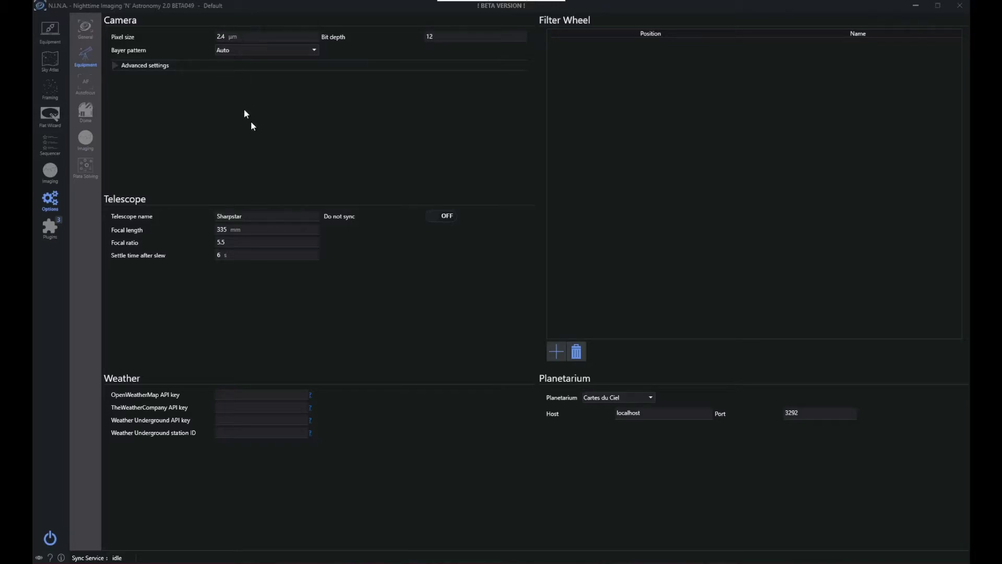
{"action": "double_click", "coordinate": [223, 229]}
Start the three-point polar alignment from the current position and run AutoPA for NINA with an accuracy of 60 arcseconds
{"action": "left_click", "coordinate": [48, 174]}
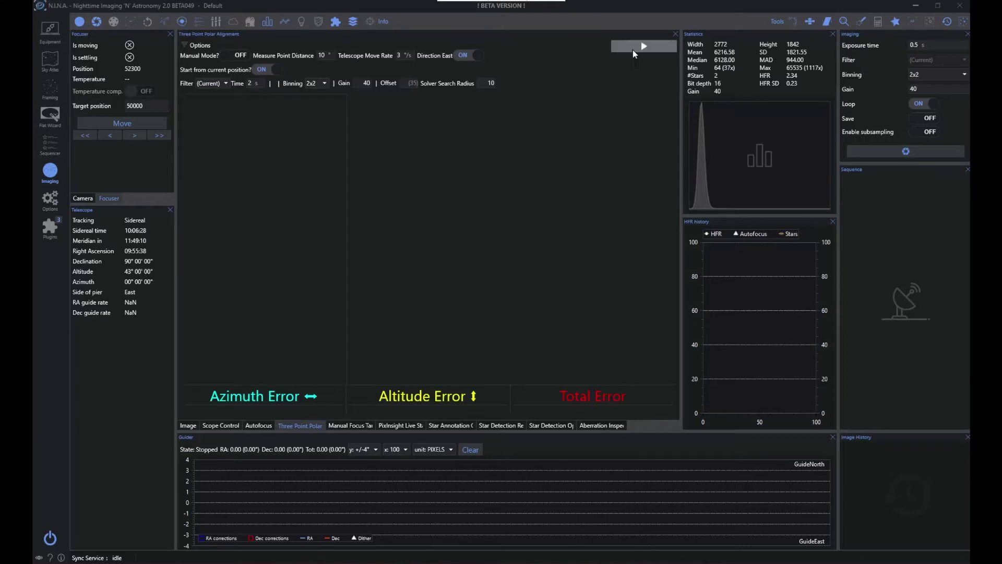
{"action": "left_click", "coordinate": [633, 49]}
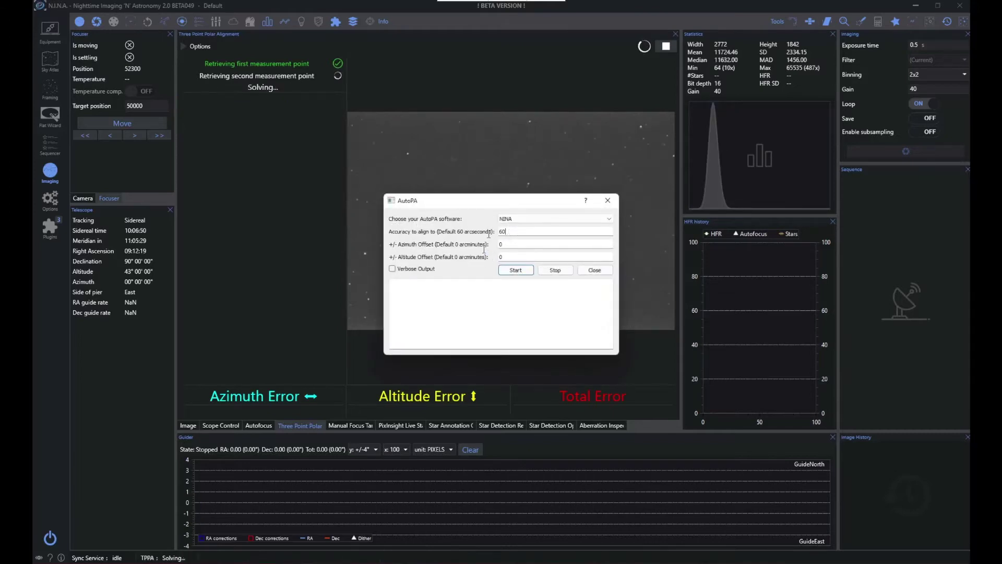
{"action": "key", "text": "ctrl+a"}
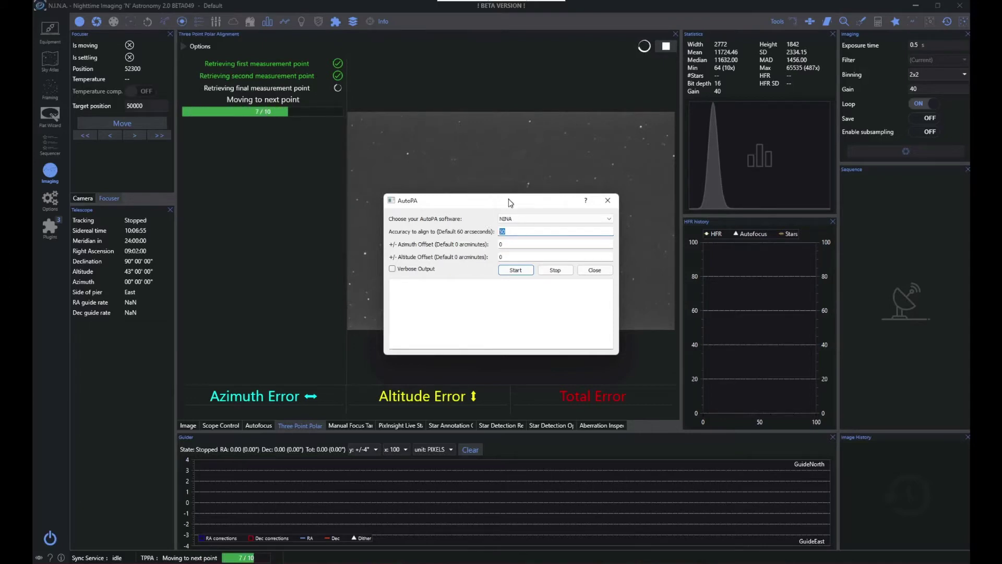
{"action": "left_click_drag", "start_coordinate": [510, 202], "coordinate": [808, 238]}
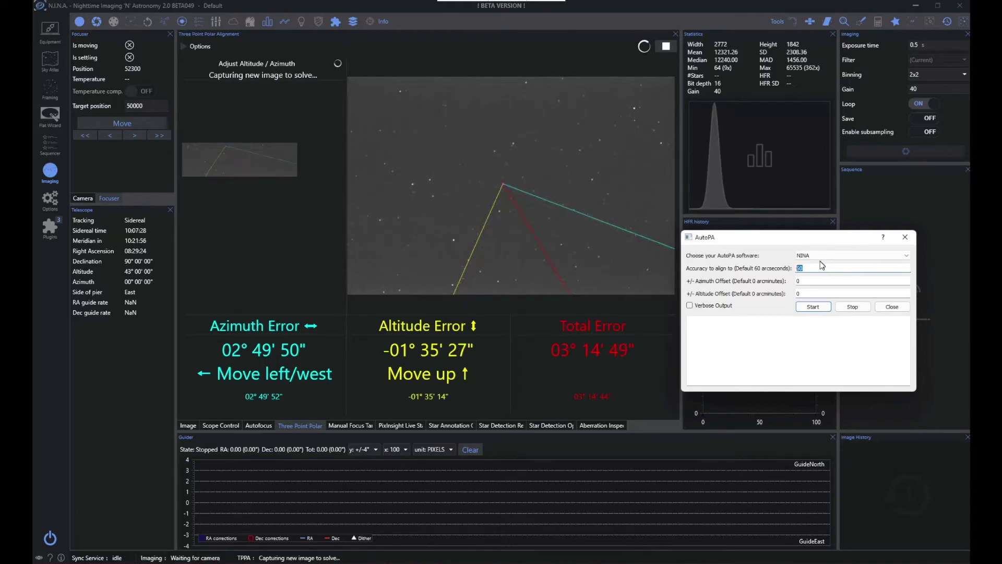
{"action": "left_click", "coordinate": [821, 258]}
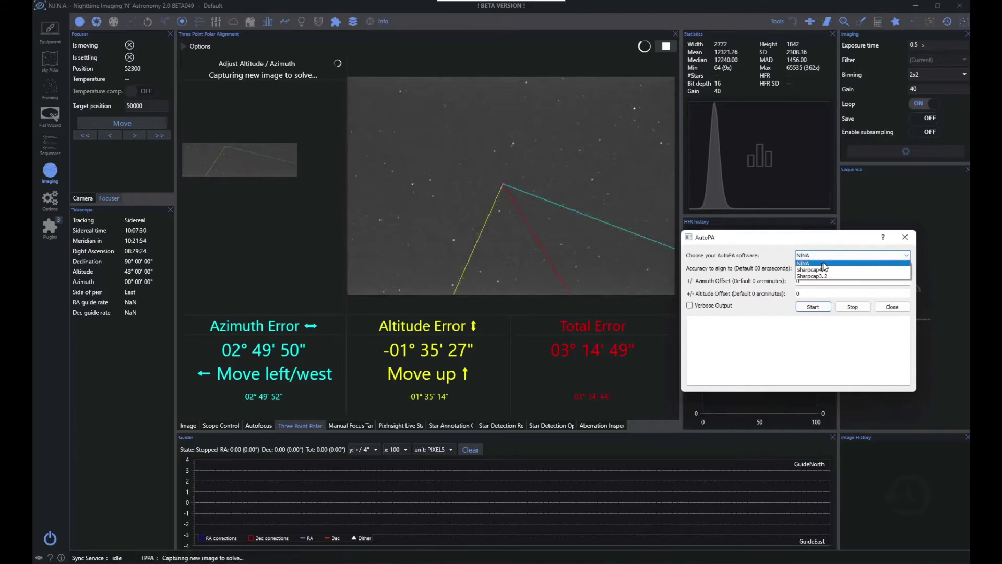
{"action": "left_click", "coordinate": [816, 255]}
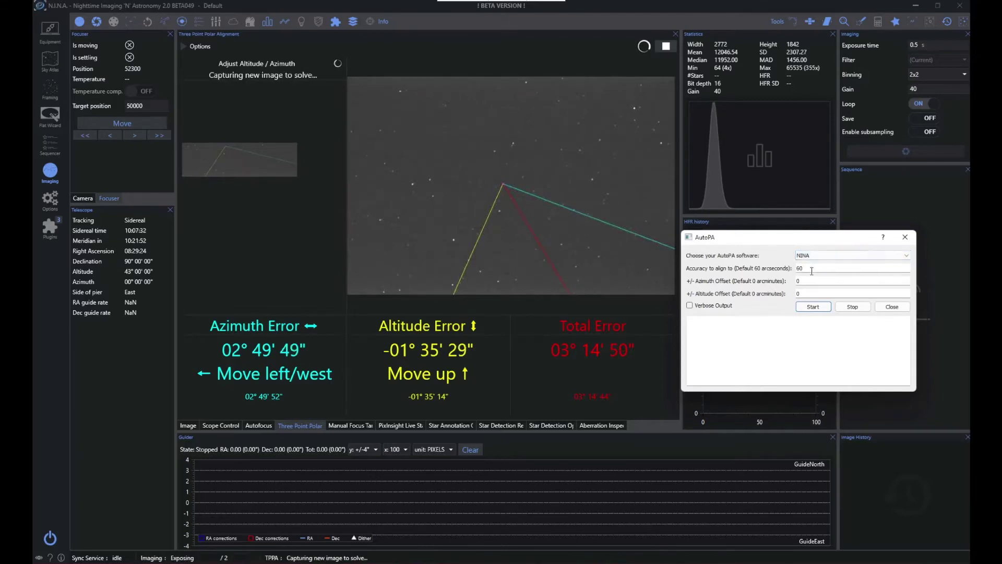
{"action": "left_click", "coordinate": [812, 307]}
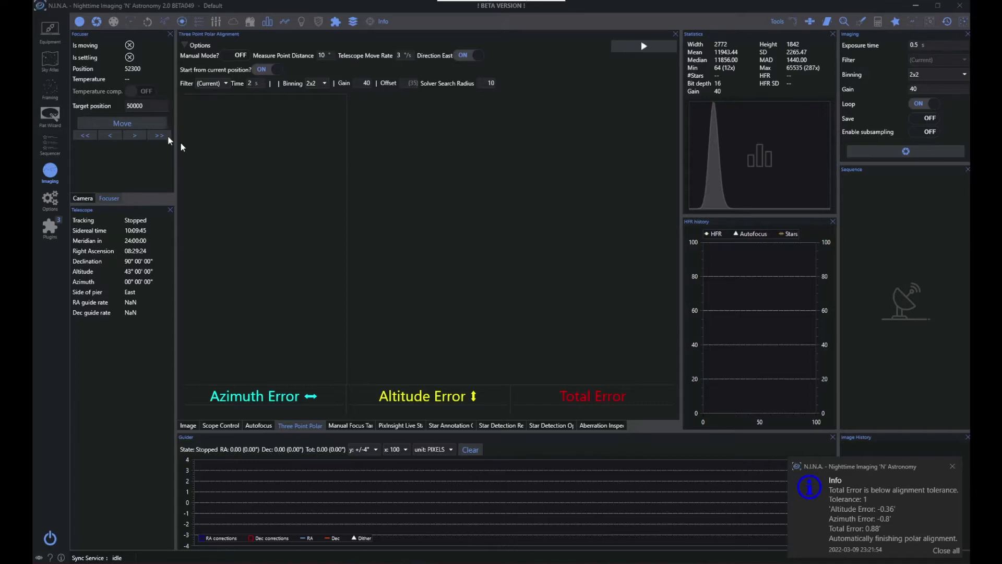
Open the framing assistant and choose HIPS 2 FITS Sky Survey as the image source
{"action": "left_click", "coordinate": [49, 95]}
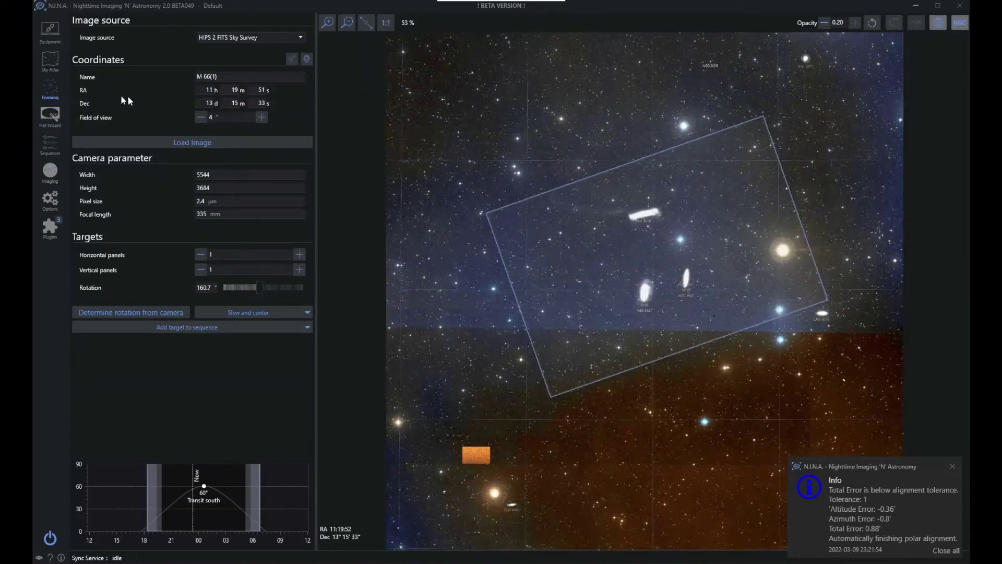
{"action": "left_click", "coordinate": [246, 41]}
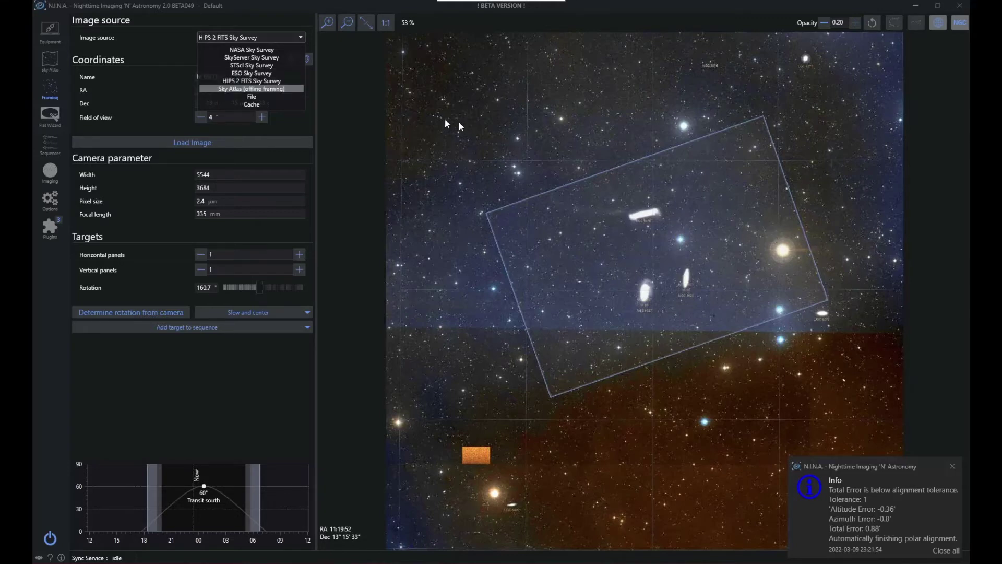
{"action": "left_click", "coordinate": [264, 82]}
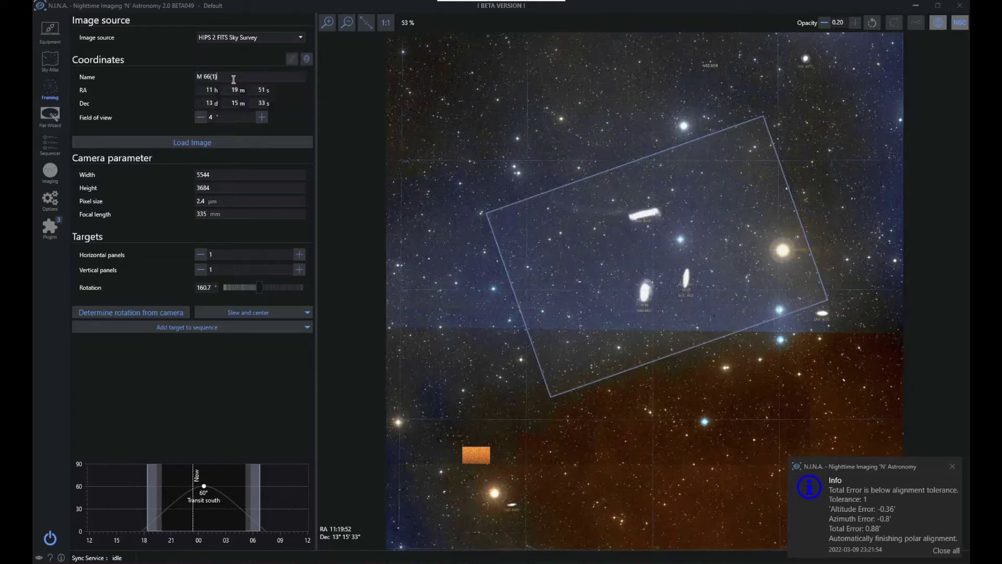
Replace the framing target name with NGC 7023 and load its sky survey image
{"action": "left_click_drag", "start_coordinate": [234, 80], "coordinate": [181, 84]}
{"action": "key", "text": "BackSpace"}
{"action": "left_click", "coordinate": [245, 74]}
{"action": "left_click_drag", "start_coordinate": [238, 75], "coordinate": [197, 79]}
{"action": "type", "text": "NGC 7023"}
{"action": "left_click", "coordinate": [223, 93]}
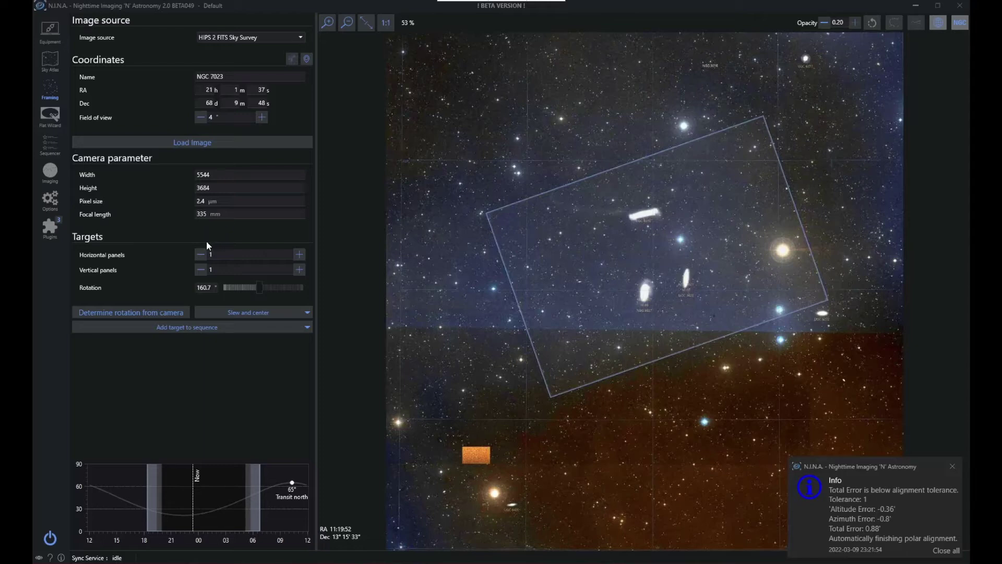
{"action": "left_click", "coordinate": [194, 141]}
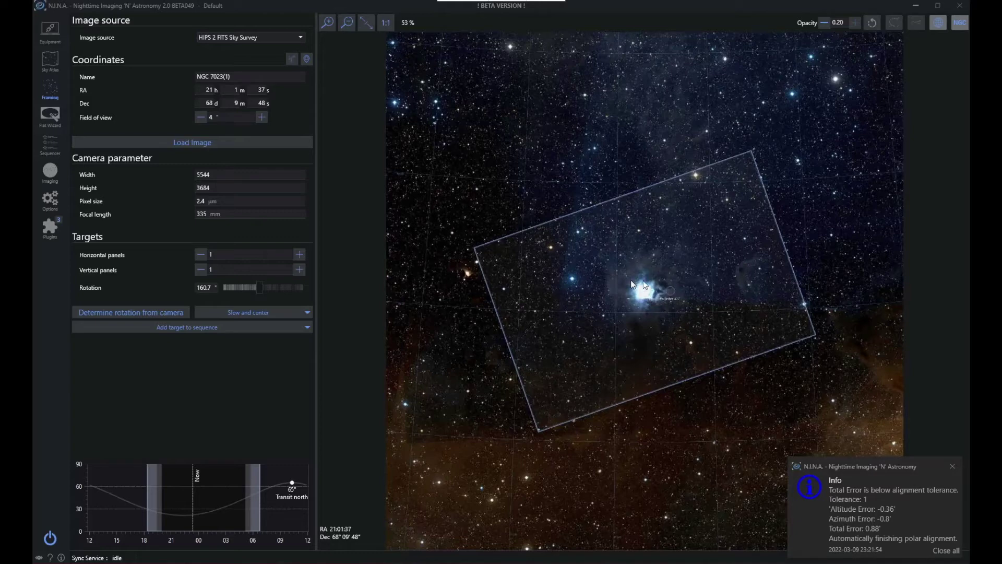
Shift the frame to RA 21h 1m 7s, Dec 68° 6' 37", determine the rotation from the camera and dismiss the notifications
{"action": "left_click_drag", "start_coordinate": [632, 284], "coordinate": [581, 235]}
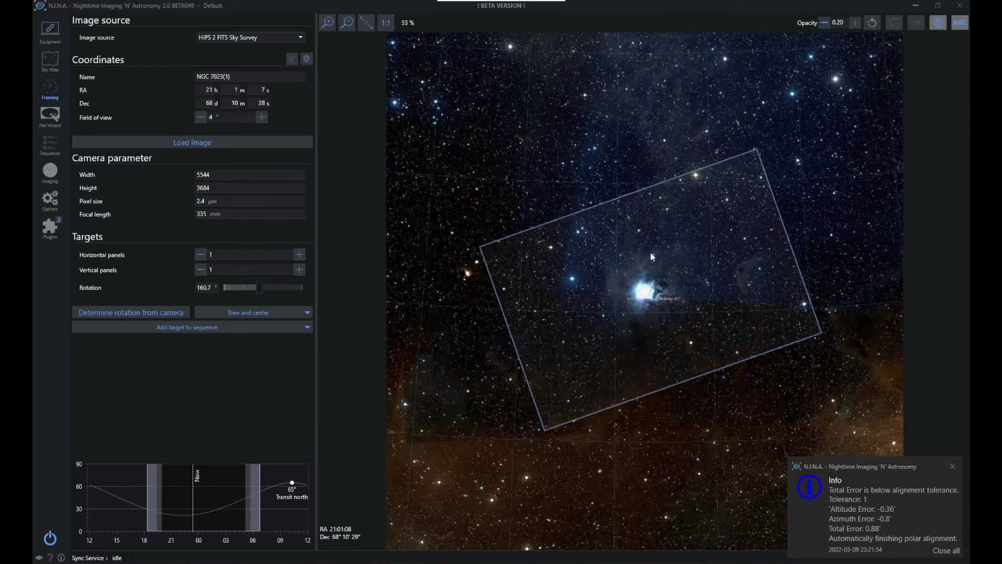
{"action": "mouse_move", "coordinate": [650, 253]}
{"action": "left_mouse_down"}
{"action": "mouse_move", "coordinate": [660, 255]}
{"action": "mouse_move", "coordinate": [650, 261]}
{"action": "left_mouse_up"}
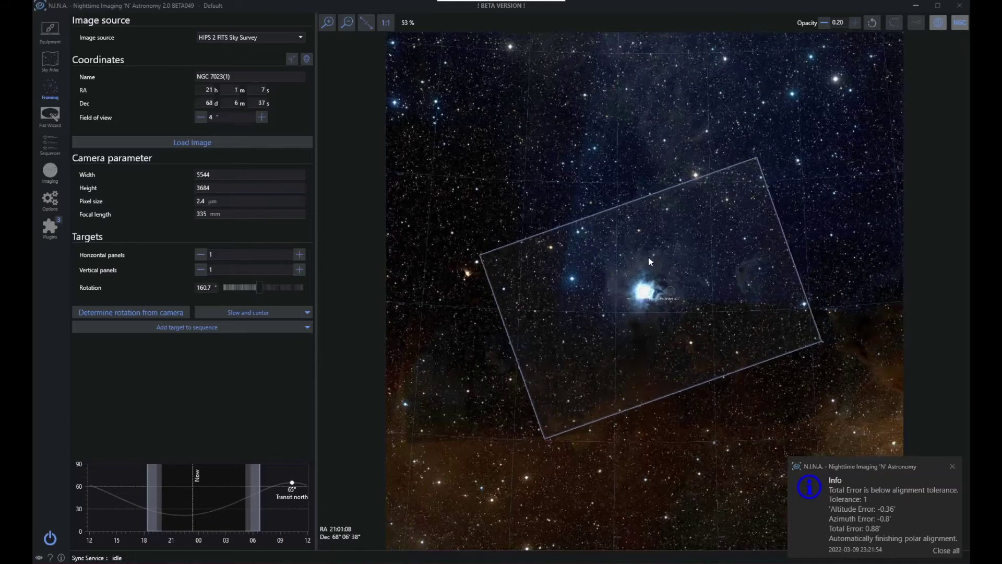
{"action": "left_click", "coordinate": [118, 313]}
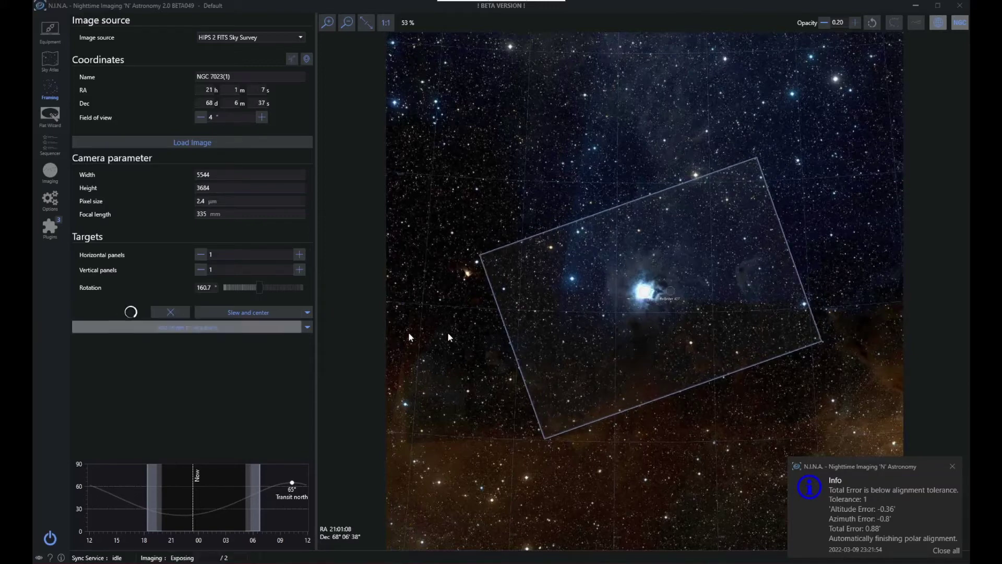
{"action": "left_click", "coordinate": [931, 551]}
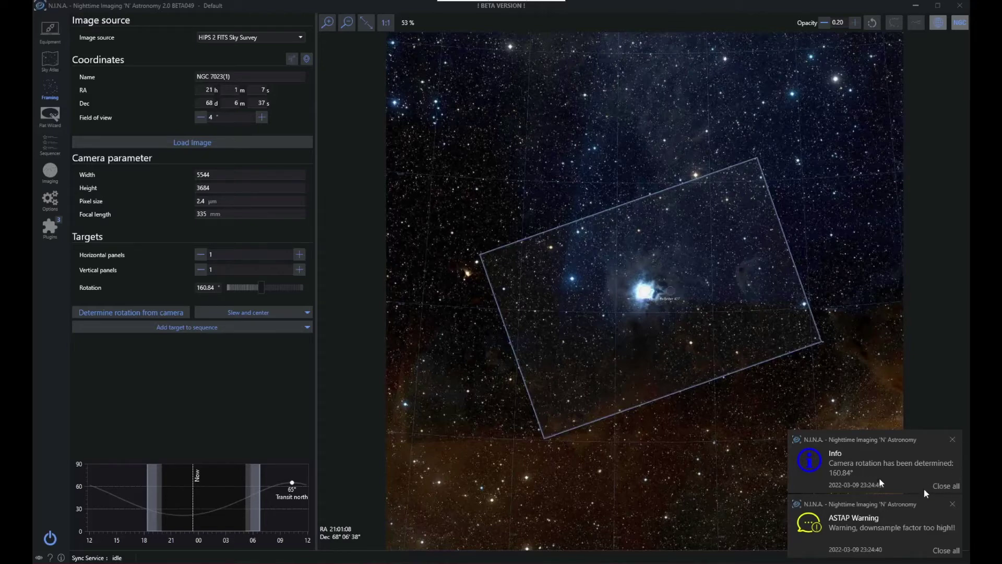
{"action": "left_click", "coordinate": [947, 486]}
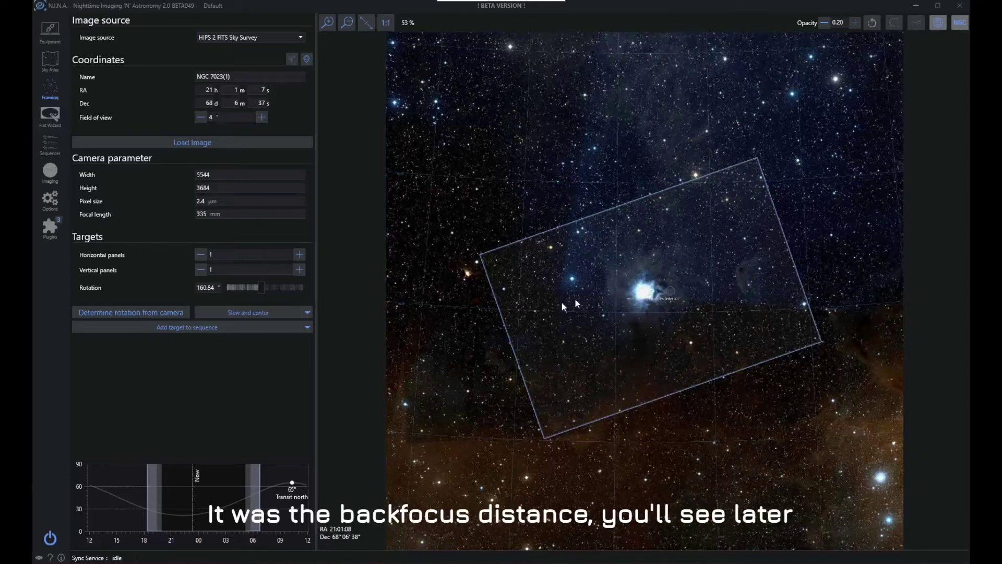
Slew the telescope to the framed NGC 7023 position and center it with plate solving
{"action": "left_click", "coordinate": [307, 313]}
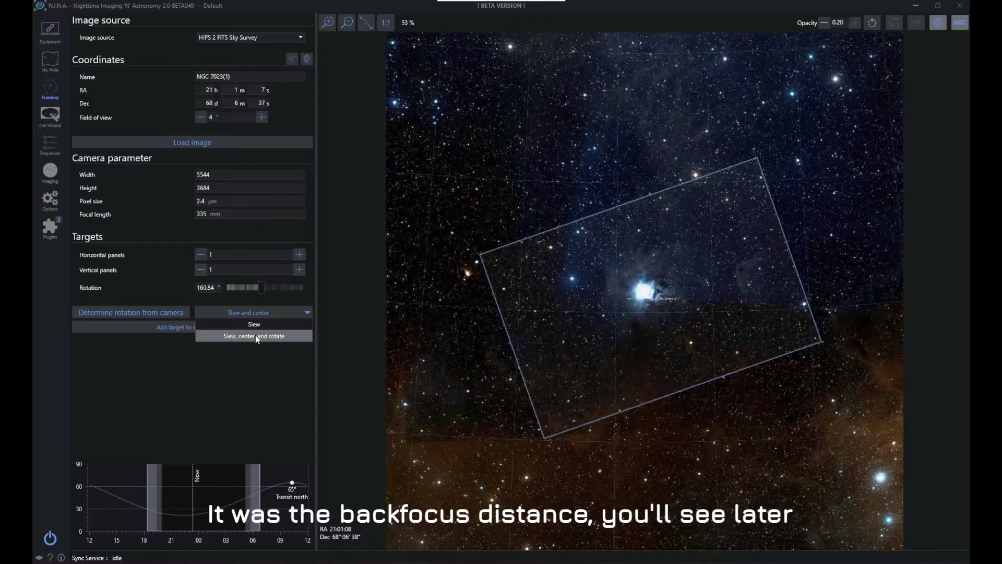
{"action": "left_click", "coordinate": [256, 336]}
{"action": "left_click", "coordinate": [236, 314]}
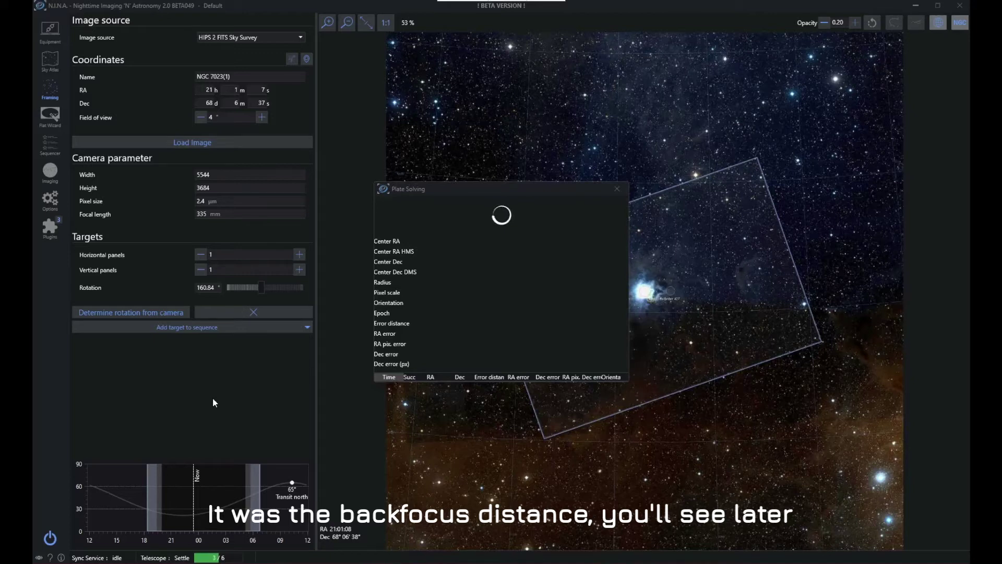
Examine the latest captured image in the imaging view, moving the plate solving window aside and dismissing the solver warning
{"action": "left_click", "coordinate": [51, 179]}
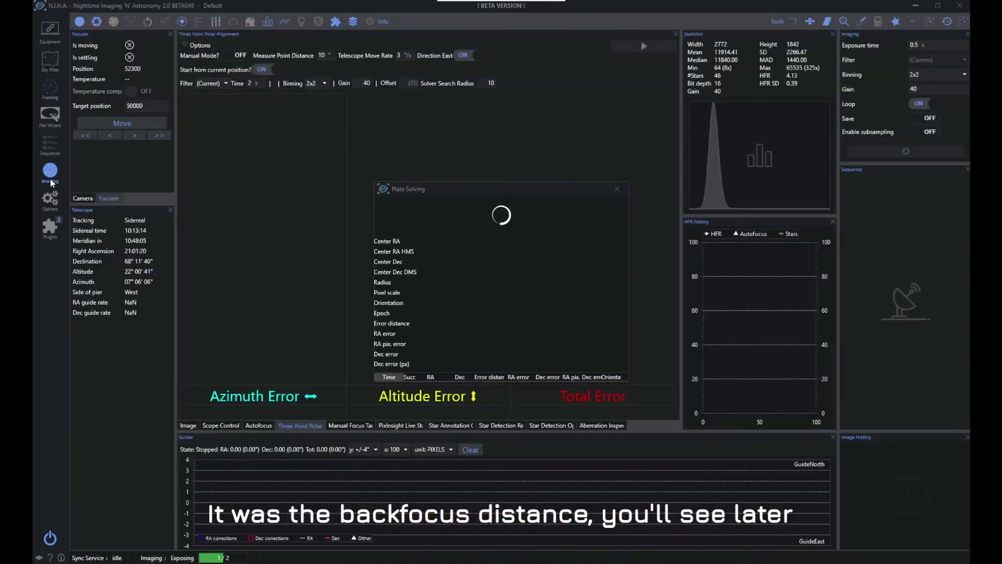
{"action": "left_click", "coordinate": [189, 426]}
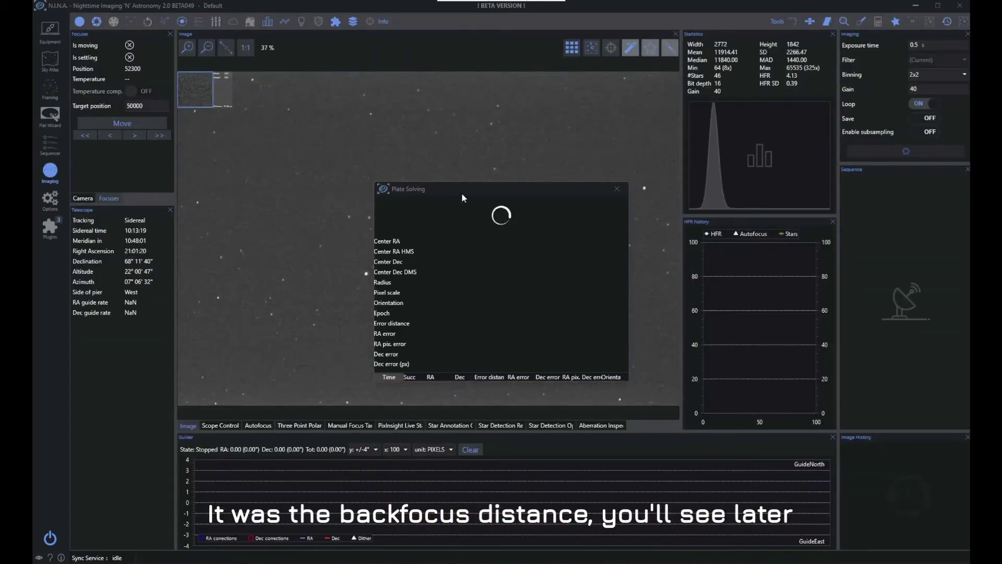
{"action": "left_click_drag", "start_coordinate": [462, 193], "coordinate": [735, 178]}
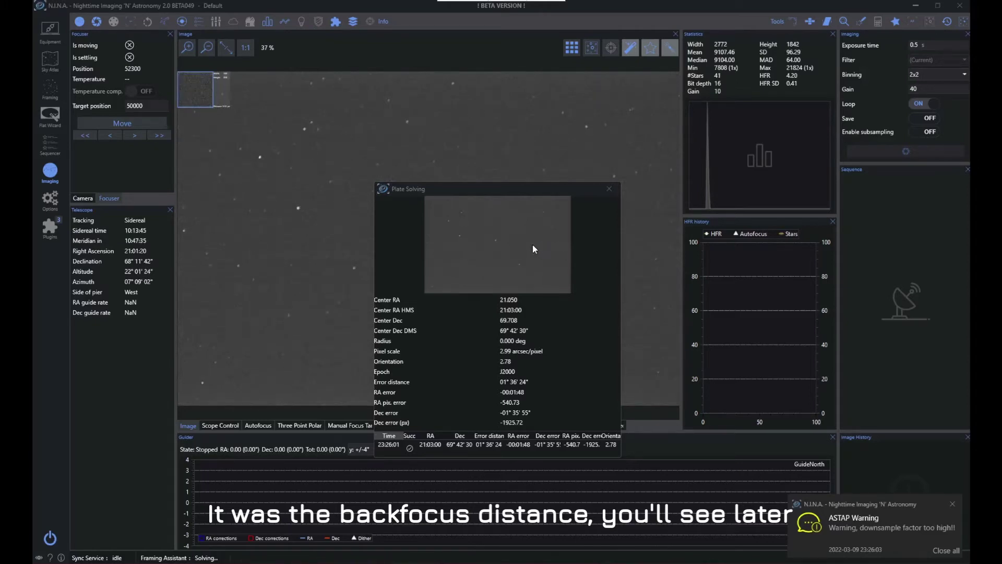
{"action": "left_click_drag", "start_coordinate": [495, 192], "coordinate": [776, 160]}
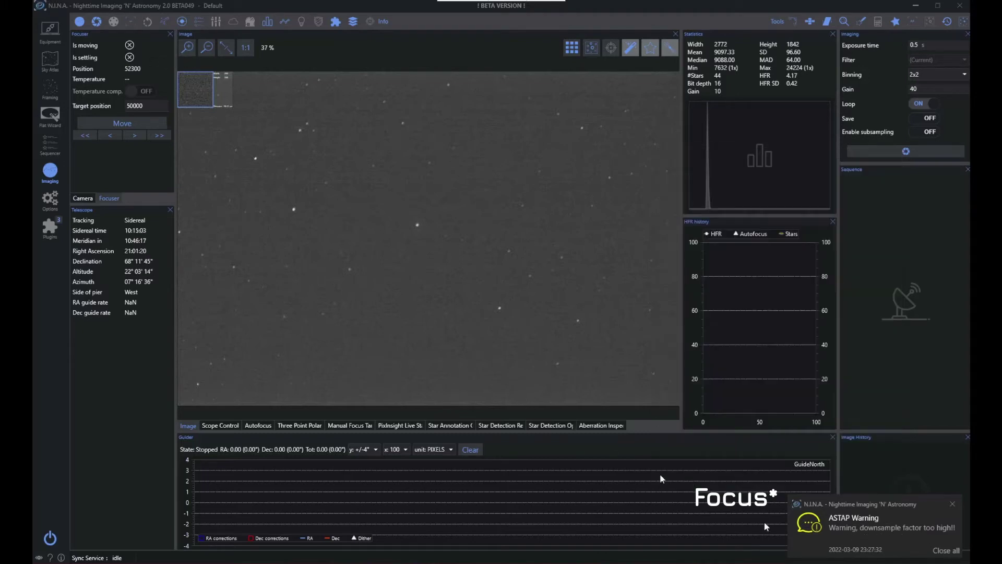
{"action": "left_click", "coordinate": [942, 551]}
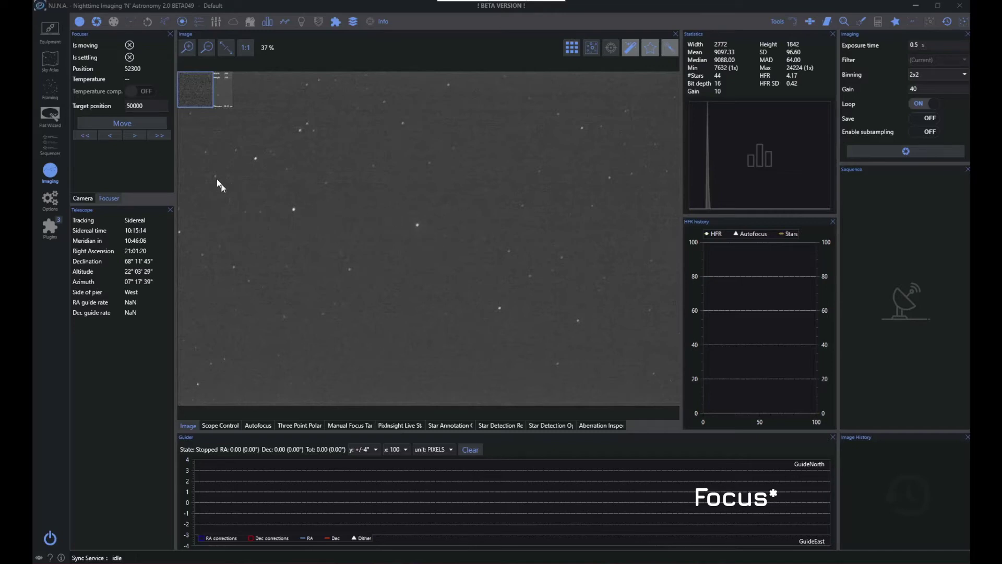
Add the framed NGC 7023 target to the Simple Sequencer
{"action": "left_click", "coordinate": [50, 90]}
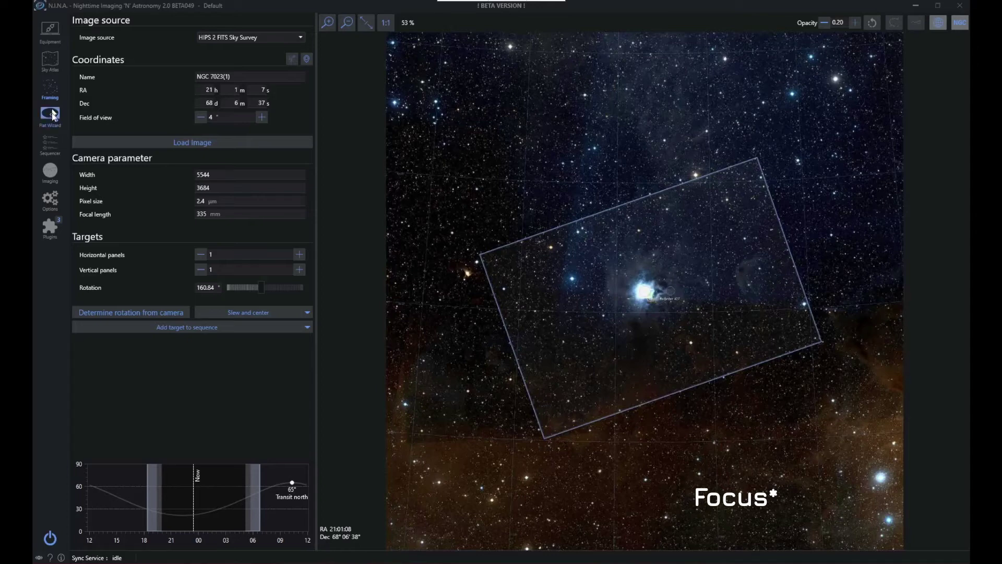
{"action": "left_click", "coordinate": [309, 329]}
{"action": "left_click", "coordinate": [250, 386]}
{"action": "left_click", "coordinate": [209, 327]}
{"action": "left_click", "coordinate": [178, 334]}
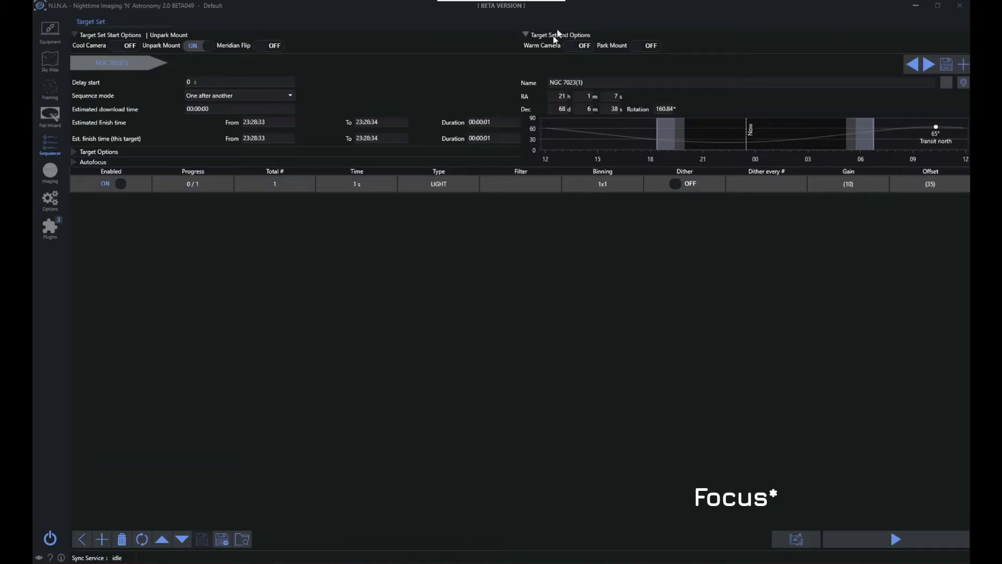
Go through the target name and exposure row settings, enabling dithering after every 1 exposure
{"action": "left_click_drag", "start_coordinate": [594, 83], "coordinate": [543, 84]}
{"action": "left_click", "coordinate": [594, 84]}
{"action": "left_click", "coordinate": [447, 185]}
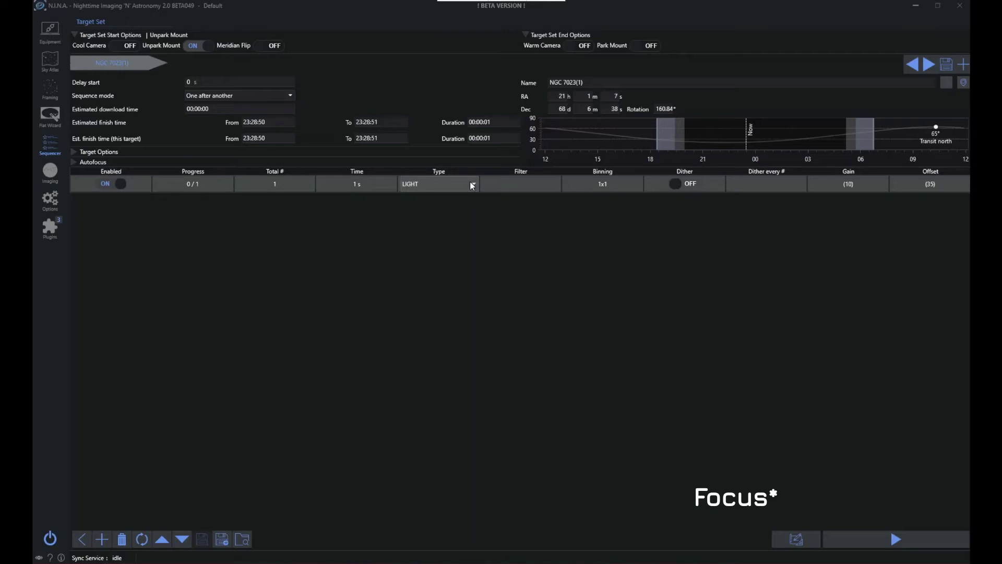
{"action": "left_click", "coordinate": [472, 185]}
{"action": "left_click", "coordinate": [563, 240]}
{"action": "left_click", "coordinate": [527, 186]}
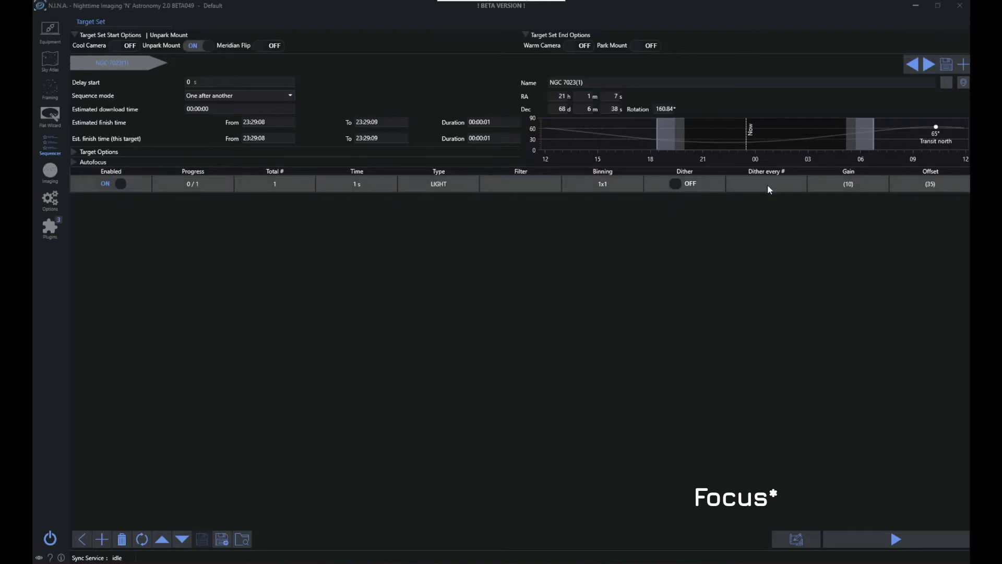
{"action": "left_click", "coordinate": [687, 193]}
{"action": "left_click", "coordinate": [768, 183]}
{"action": "left_click", "coordinate": [847, 184]}
Expand the autofocus options, delete the exposure row and leave the simple target set
{"action": "left_click", "coordinate": [88, 165]}
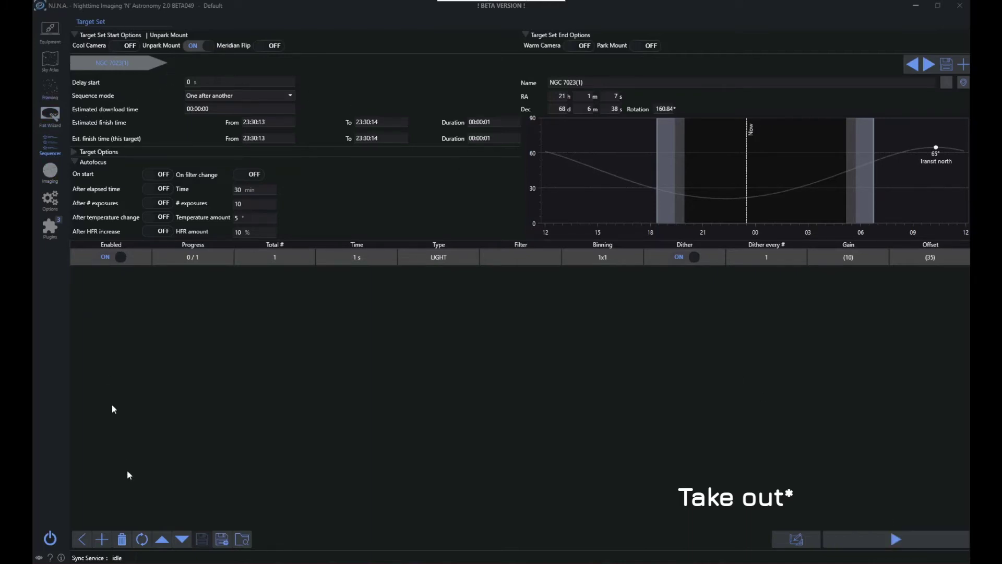
{"action": "left_click", "coordinate": [126, 539]}
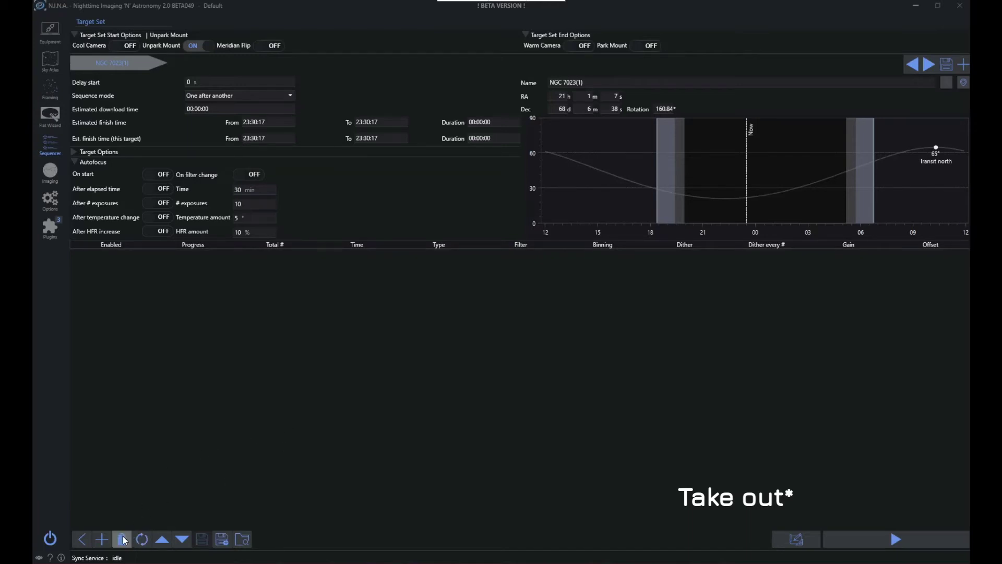
{"action": "left_click", "coordinate": [82, 540]}
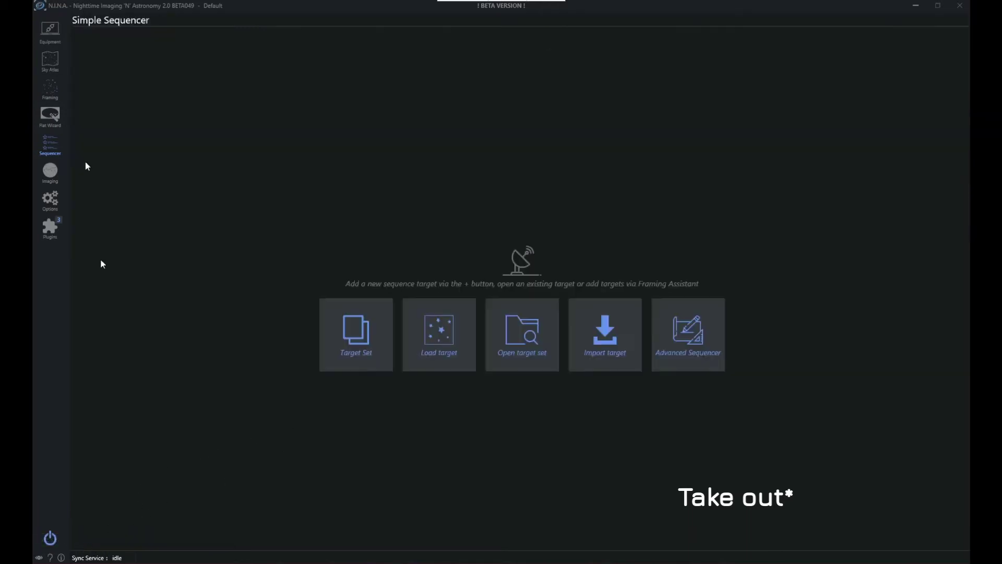
Add the framed NGC 7023 target to the advanced sequencer using the OSC template
{"action": "left_click", "coordinate": [50, 92]}
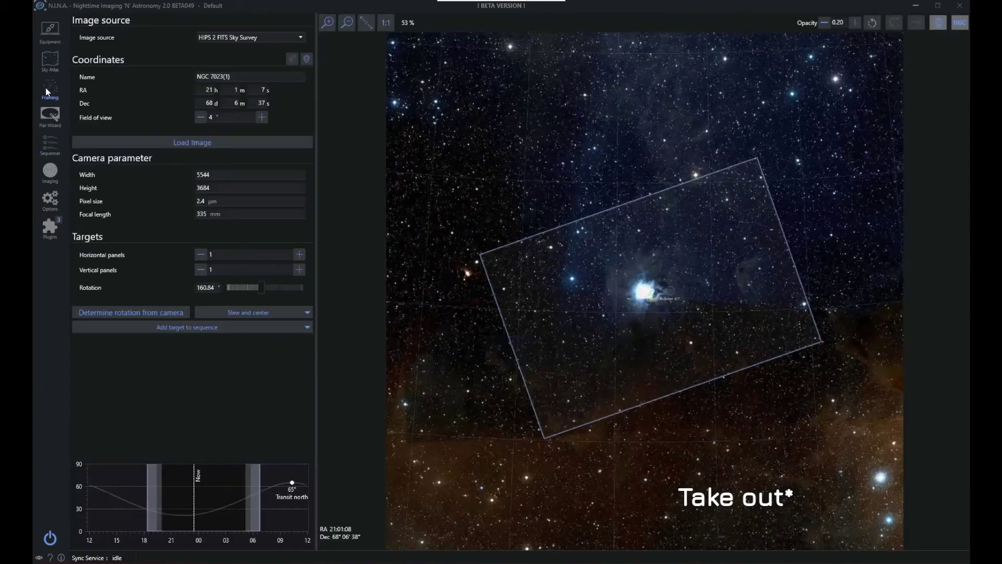
{"action": "left_click", "coordinate": [191, 328]}
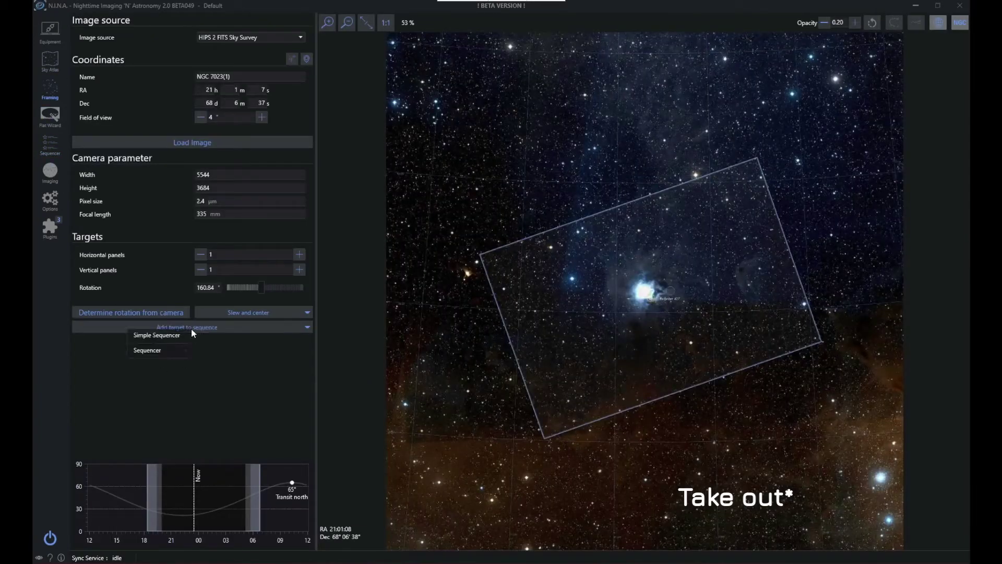
{"action": "mouse_move", "coordinate": [179, 349]}
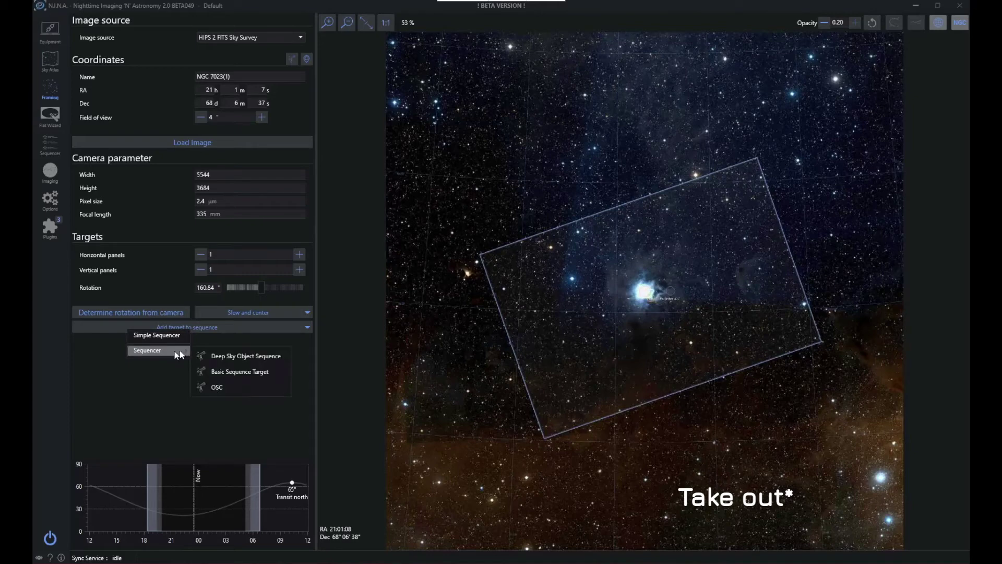
{"action": "left_click", "coordinate": [225, 386]}
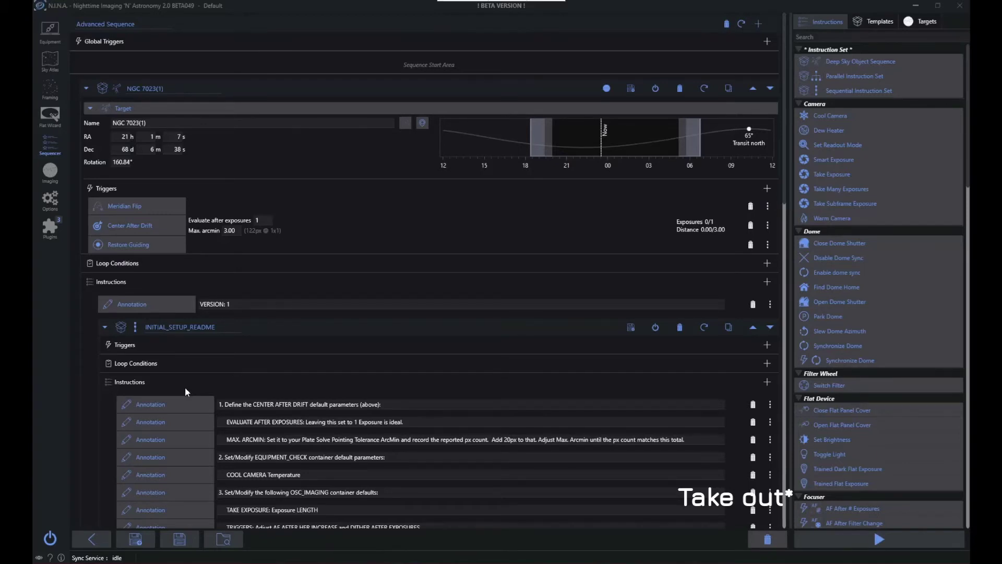
Rename the target's sequence container to NGC 7023 Iris
{"action": "left_click", "coordinate": [182, 89]}
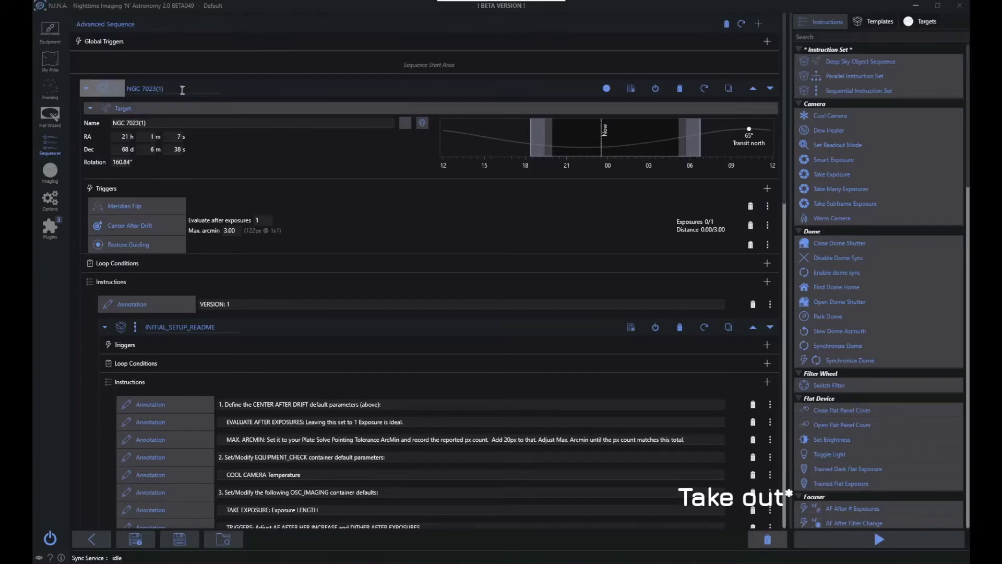
{"action": "key", "text": "BackSpace"}
{"action": "key", "text": "BackSpace"}
{"action": "key", "text": "BackSpace"}
{"action": "key", "text": "BackSpace"}
{"action": "type", "text": "Iris"}
{"action": "key", "text": "Return"}
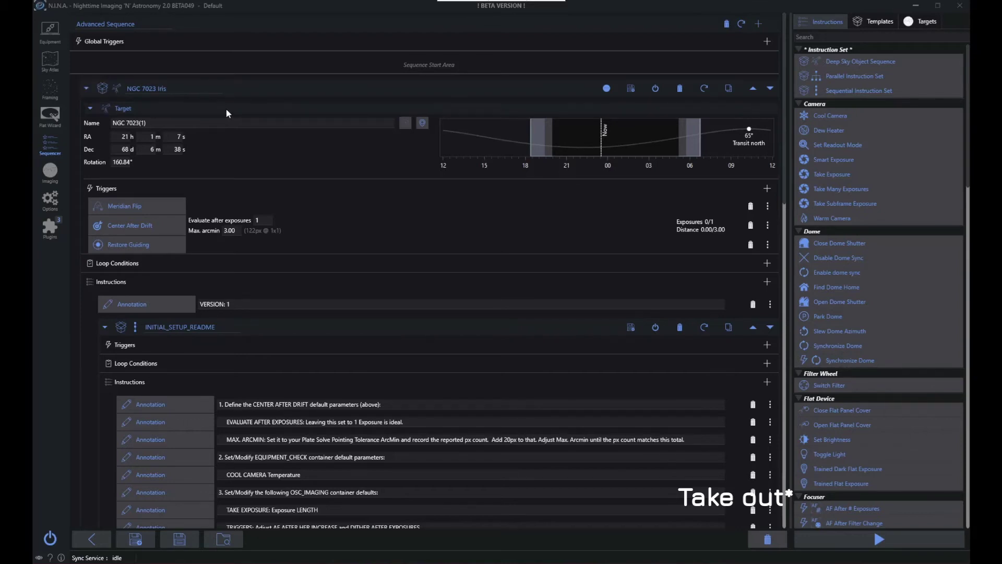
{"action": "left_click", "coordinate": [228, 113]}
Review the template's notes and delete the INITIAL_SETUP_README and SEQUENCE_USAGE_README containers
{"action": "scroll", "coordinate": [360, 340], "scroll_direction": "down", "scroll_amount": 5}
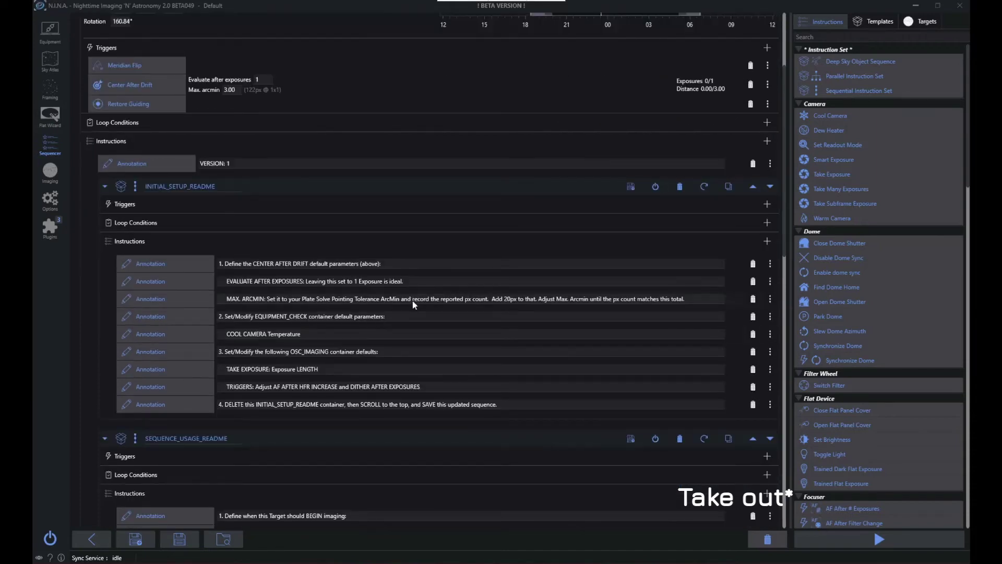
{"action": "scroll", "coordinate": [414, 301], "scroll_direction": "down", "scroll_amount": 5}
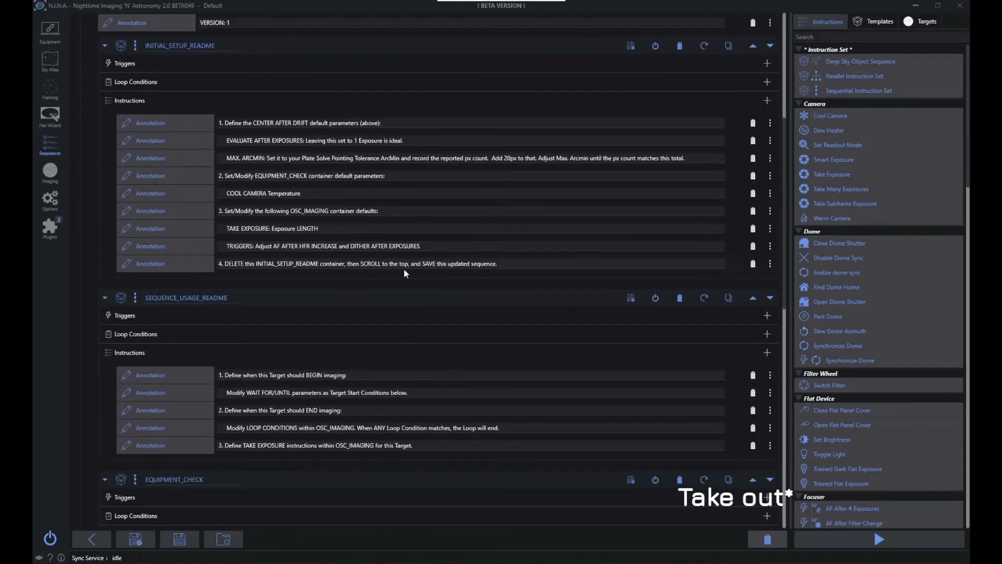
{"action": "scroll", "coordinate": [403, 269], "scroll_direction": "down", "scroll_amount": 6}
{"action": "scroll", "coordinate": [417, 288], "scroll_direction": "down", "scroll_amount": 3}
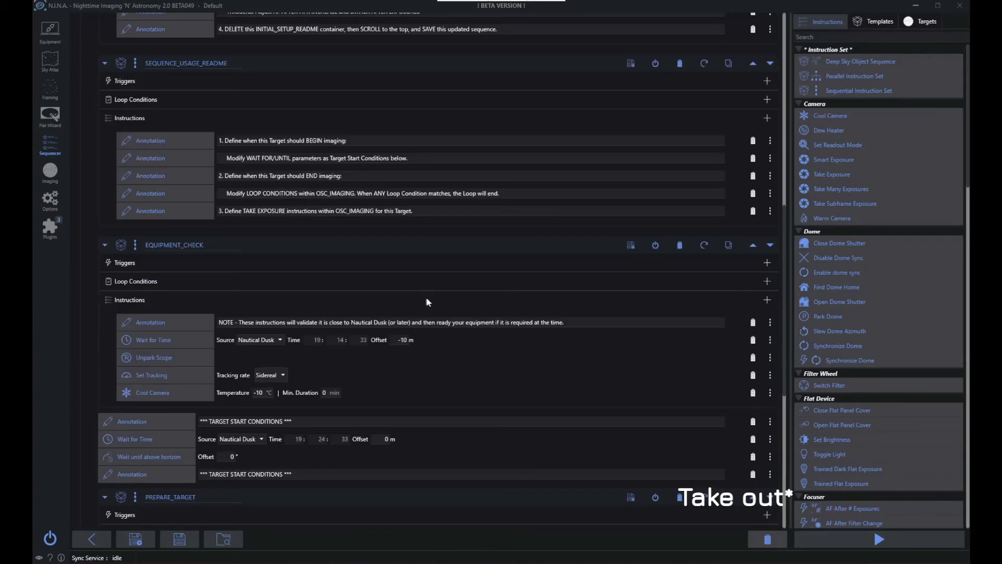
{"action": "scroll", "coordinate": [520, 377], "scroll_direction": "up", "scroll_amount": 8}
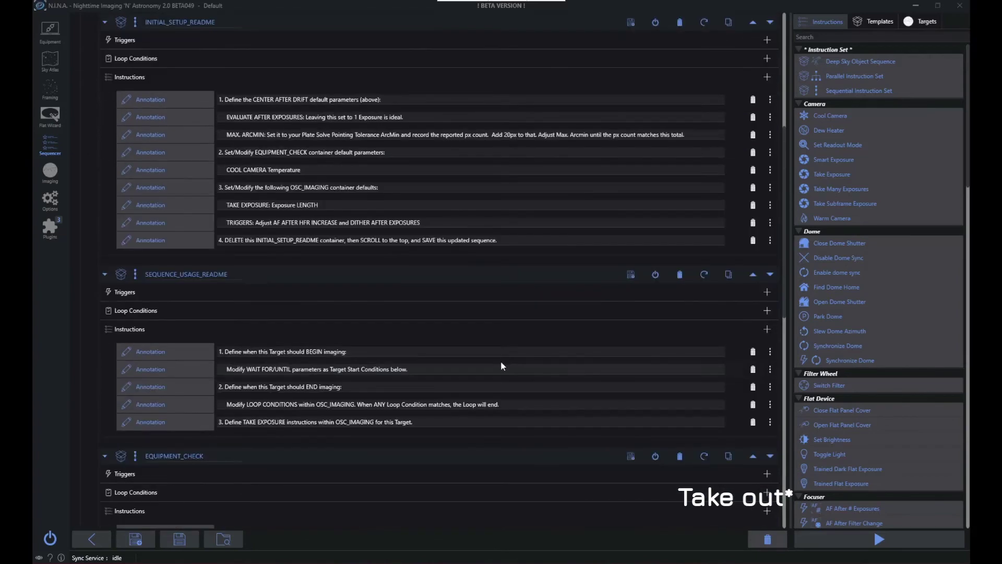
{"action": "scroll", "coordinate": [342, 273], "scroll_direction": "up", "scroll_amount": 3}
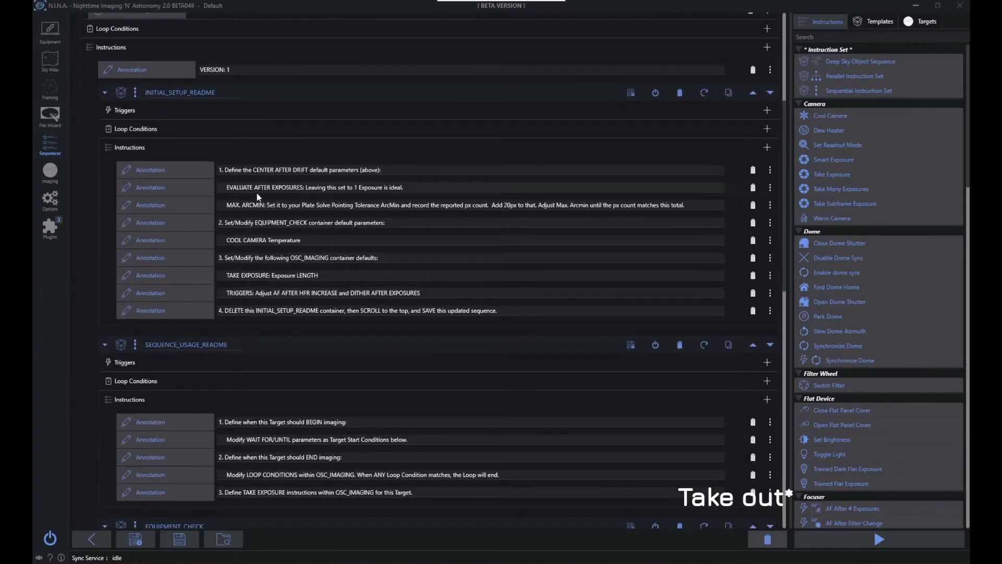
{"action": "left_click", "coordinate": [680, 93]}
{"action": "left_click", "coordinate": [680, 94]}
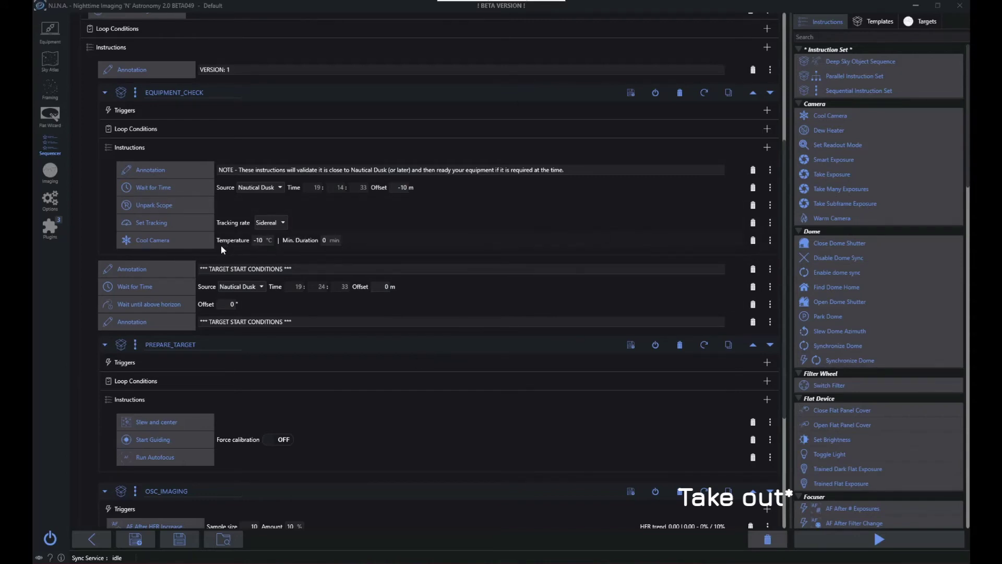
Remove the Cool Camera and Run Autofocus instructions and turn on Force calibration for Start Guiding
{"action": "left_click", "coordinate": [753, 240]}
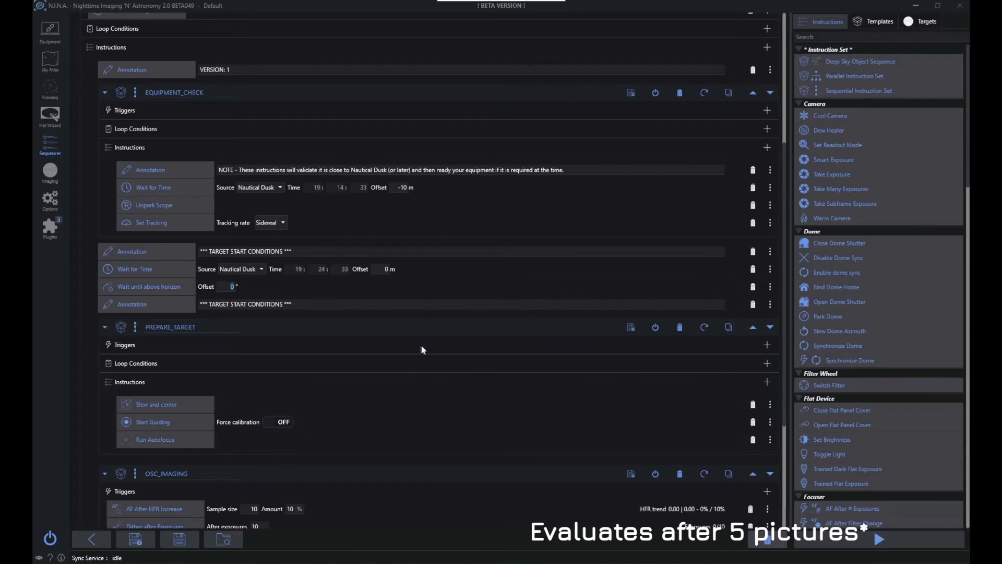
{"action": "scroll", "coordinate": [425, 347], "scroll_direction": "down", "scroll_amount": 5}
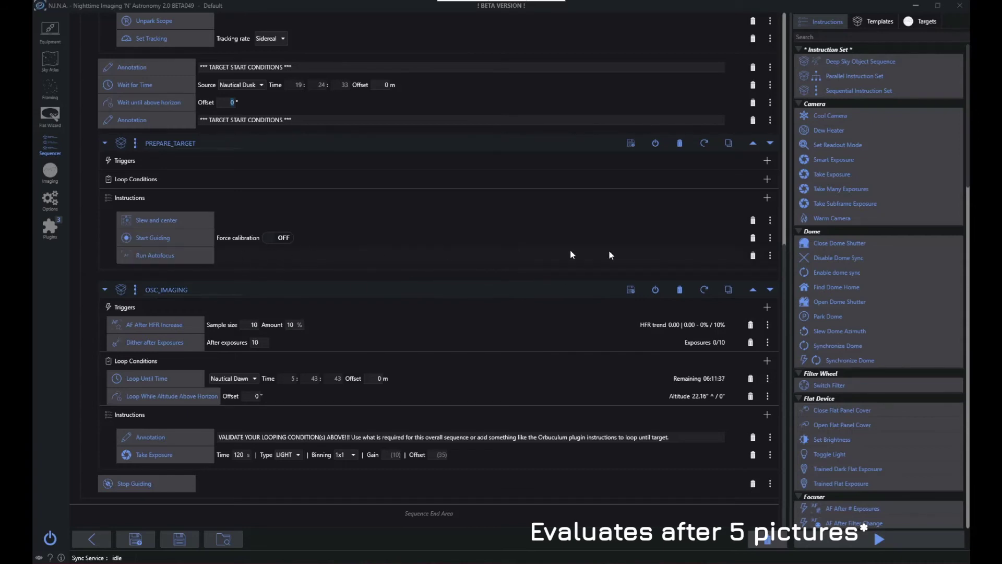
{"action": "left_click", "coordinate": [753, 255]}
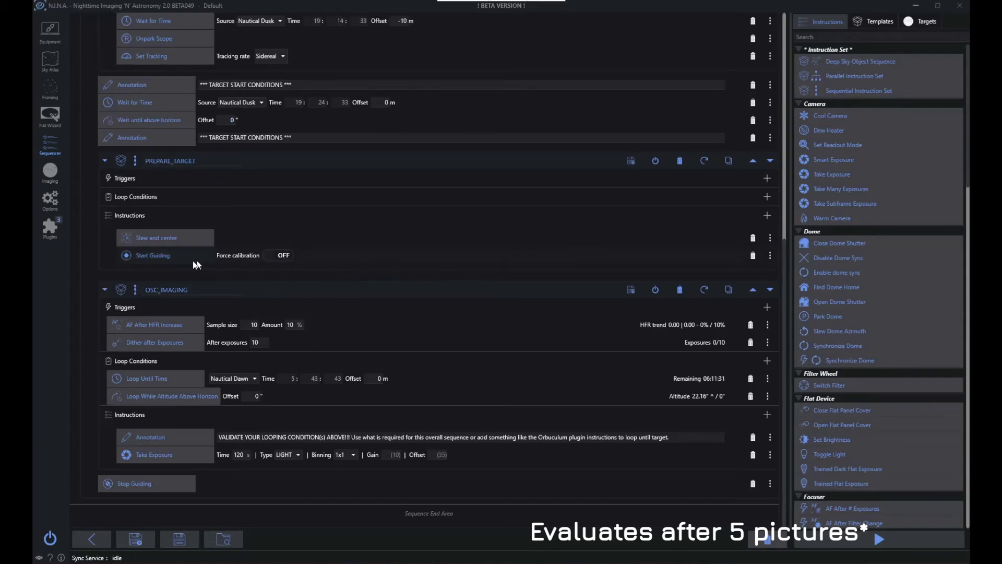
{"action": "left_click", "coordinate": [288, 260]}
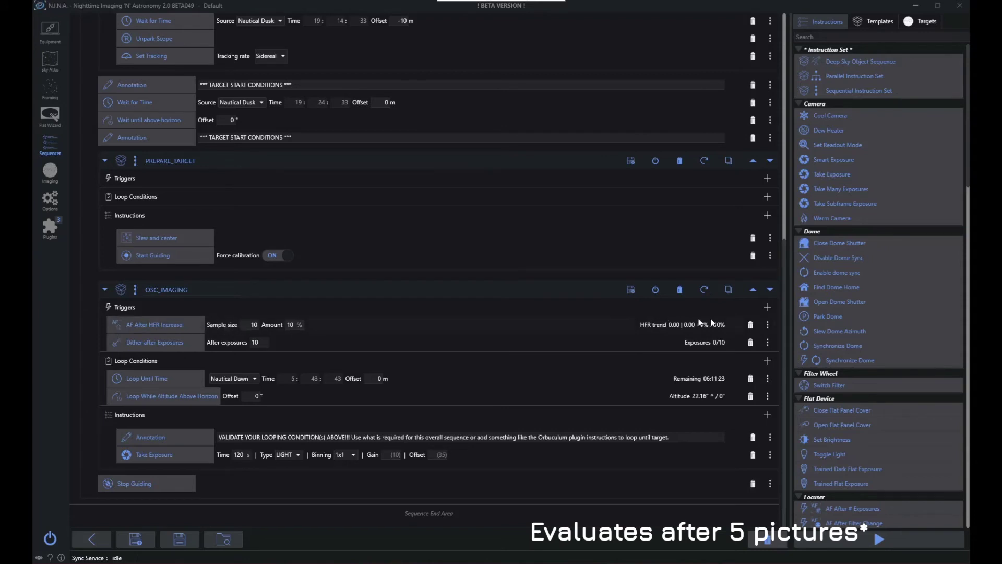
In OSC_IMAGING, delete the AF After HFR Increase trigger and set dithering to occur after 3 exposures
{"action": "left_click", "coordinate": [753, 325]}
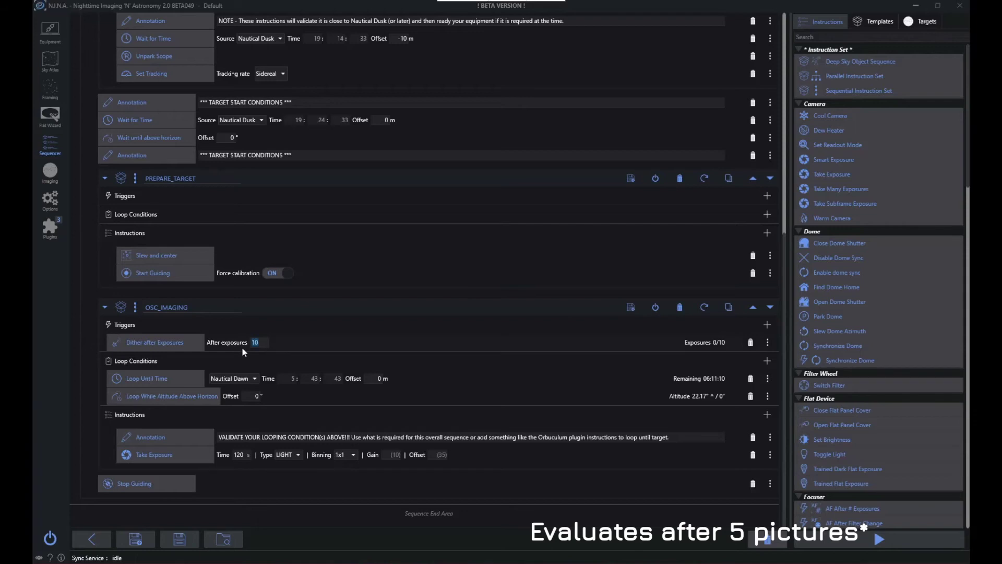
{"action": "type", "text": "3"}
Set the OSC_IMAGING light exposure time to 180 s and its gain to 10
{"action": "left_click", "coordinate": [289, 378]}
{"action": "type", "text": "180"}
{"action": "left_click", "coordinate": [393, 454]}
{"action": "type", "text": "10"}
Set the Center After Drift trigger to evaluate after 5 exposures
{"action": "scroll", "coordinate": [606, 430], "scroll_direction": "up", "scroll_amount": 3}
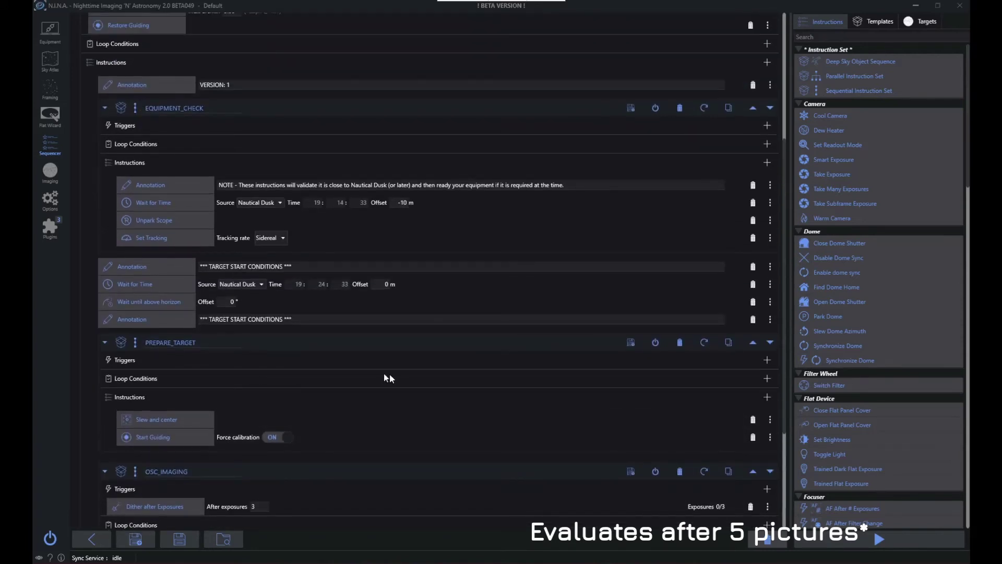
{"action": "scroll", "coordinate": [418, 377], "scroll_direction": "up", "scroll_amount": 4}
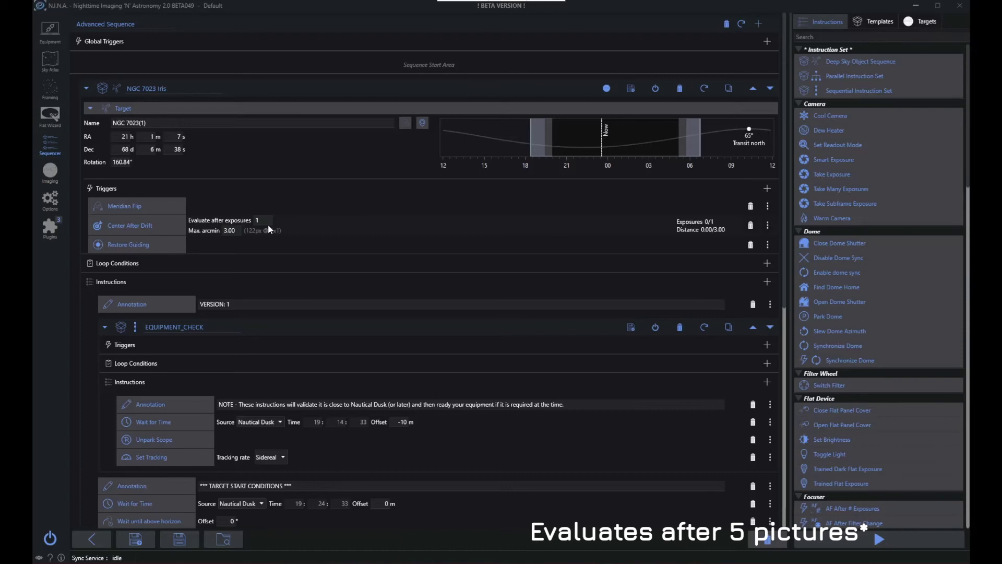
{"action": "double_click", "coordinate": [236, 231]}
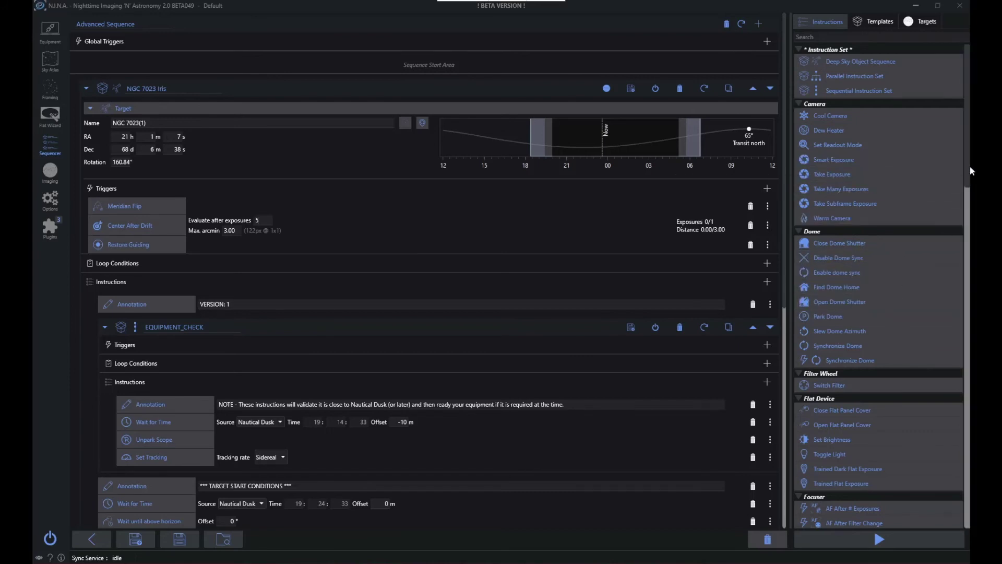
Look through the available sequence instructions, including the camera, focuser, Ground Station, guider and loop condition groups
{"action": "left_click_drag", "start_coordinate": [967, 168], "coordinate": [965, 170]}
{"action": "scroll", "coordinate": [964, 175], "scroll_direction": "down", "scroll_amount": 1}
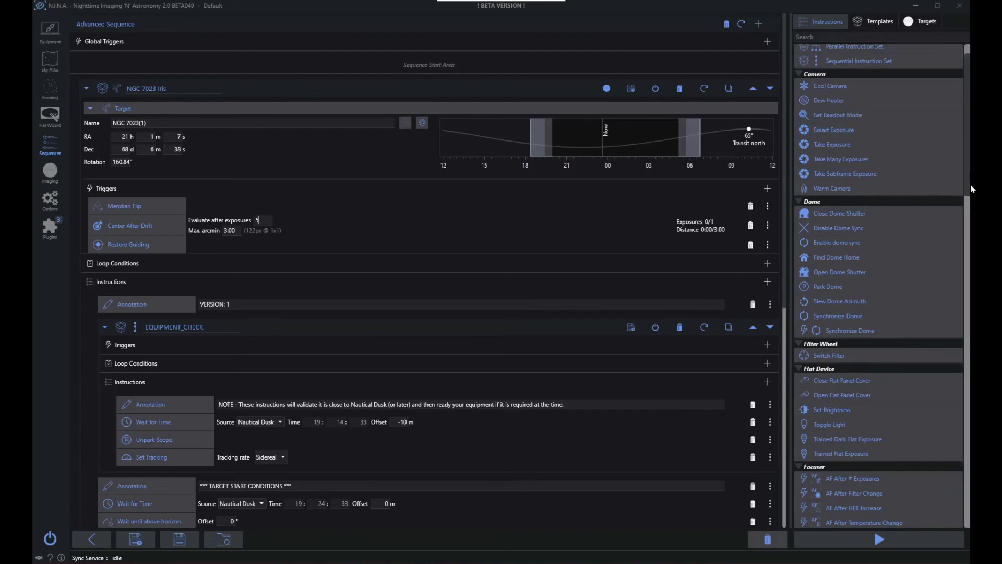
{"action": "scroll", "coordinate": [969, 183], "scroll_direction": "down", "scroll_amount": 2}
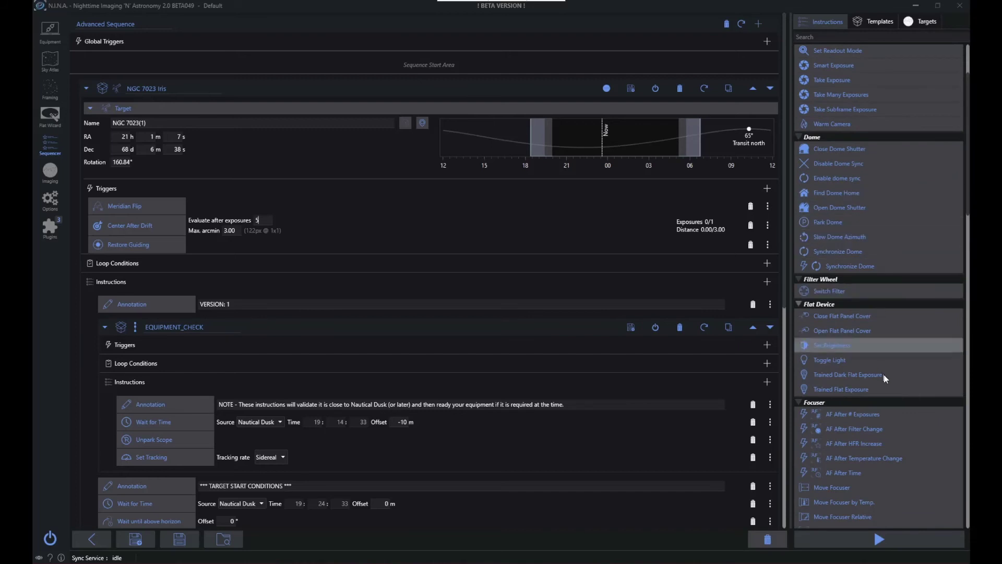
{"action": "scroll", "coordinate": [867, 425], "scroll_direction": "down", "scroll_amount": 10}
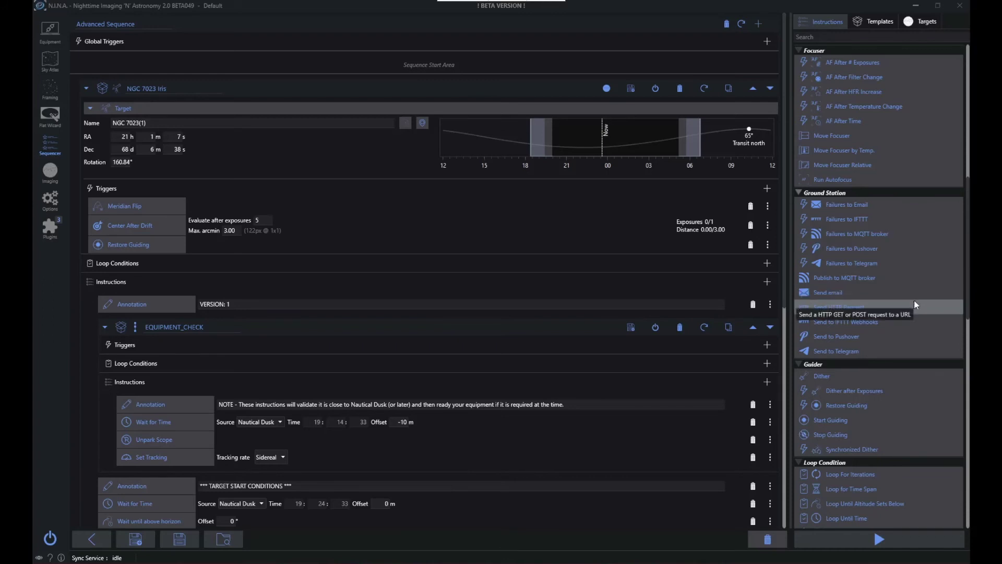
{"action": "scroll", "coordinate": [916, 303], "scroll_direction": "down", "scroll_amount": 8}
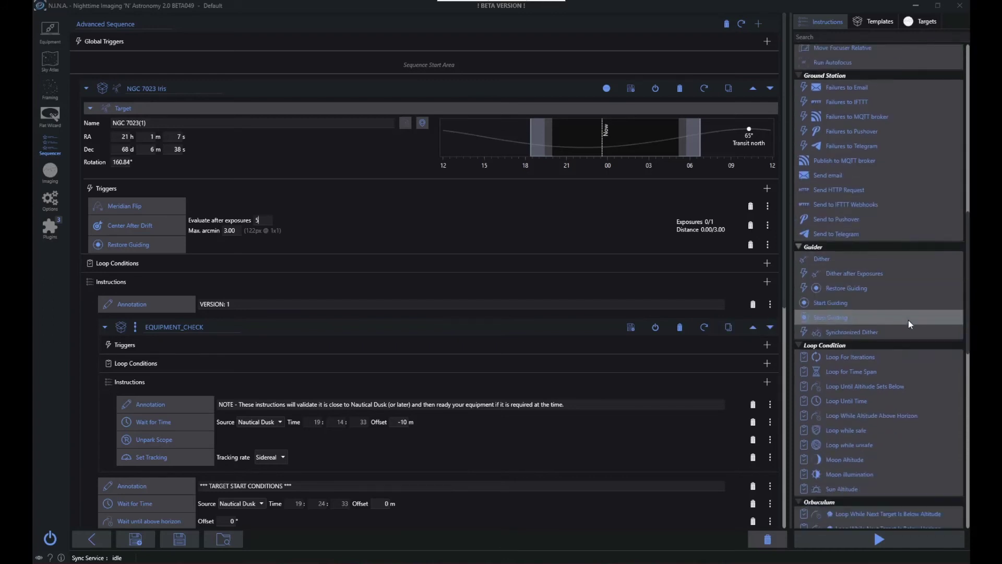
{"action": "scroll", "coordinate": [653, 379], "scroll_direction": "down", "scroll_amount": 5}
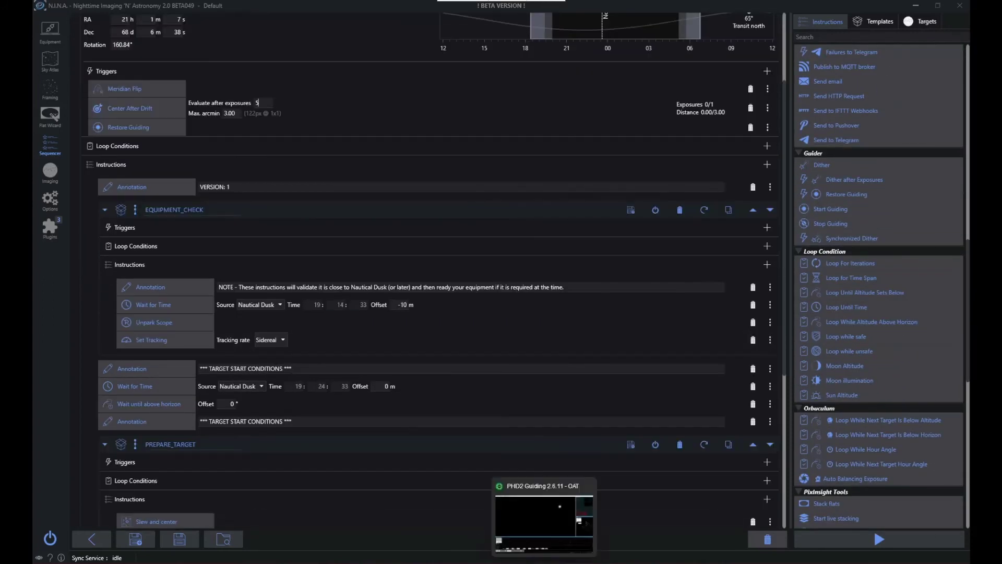
Switch to PHD2 Guiding, loop guide camera exposures briefly and stop the capture
{"action": "left_click", "coordinate": [545, 562]}
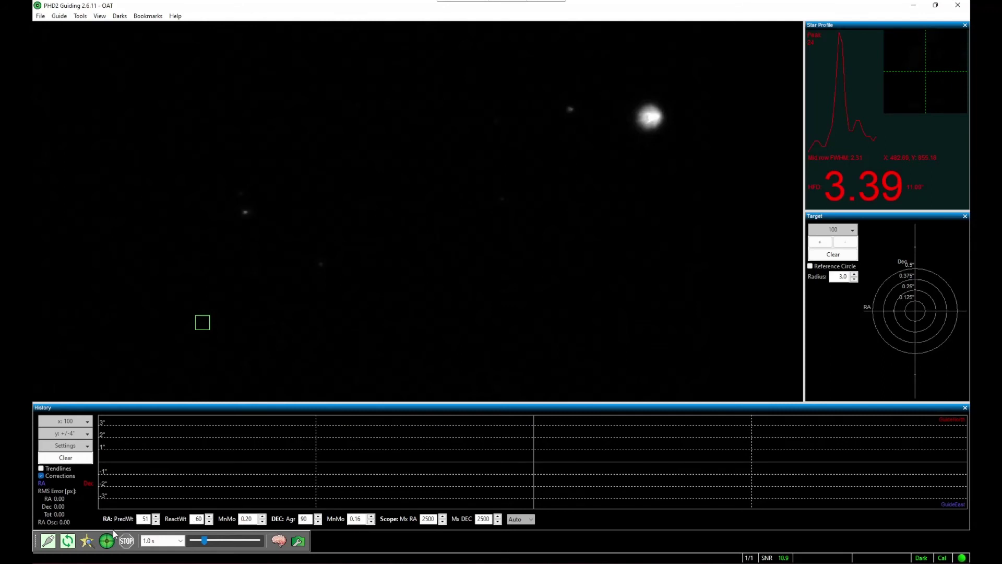
{"action": "left_click", "coordinate": [68, 541]}
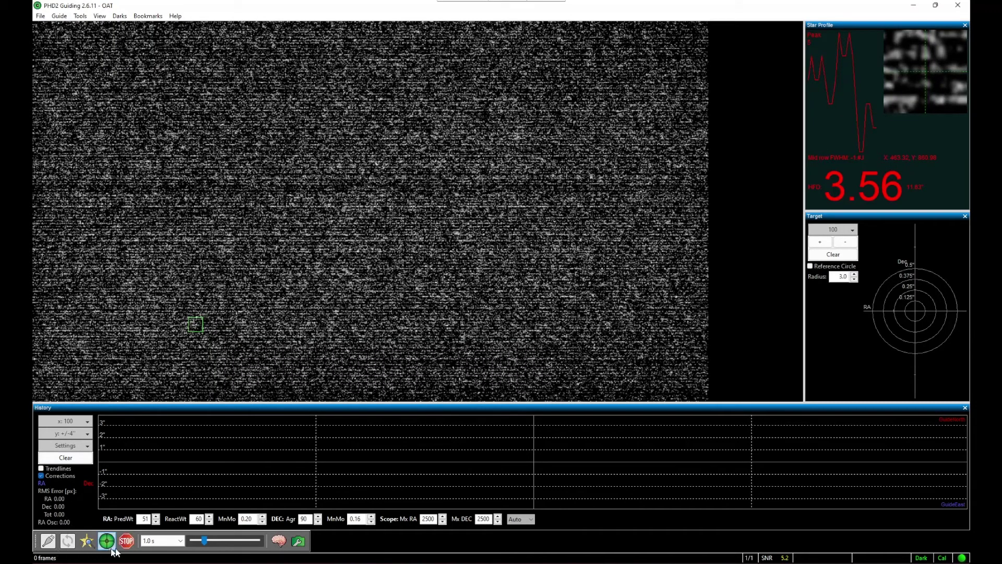
{"action": "left_click", "coordinate": [127, 541]}
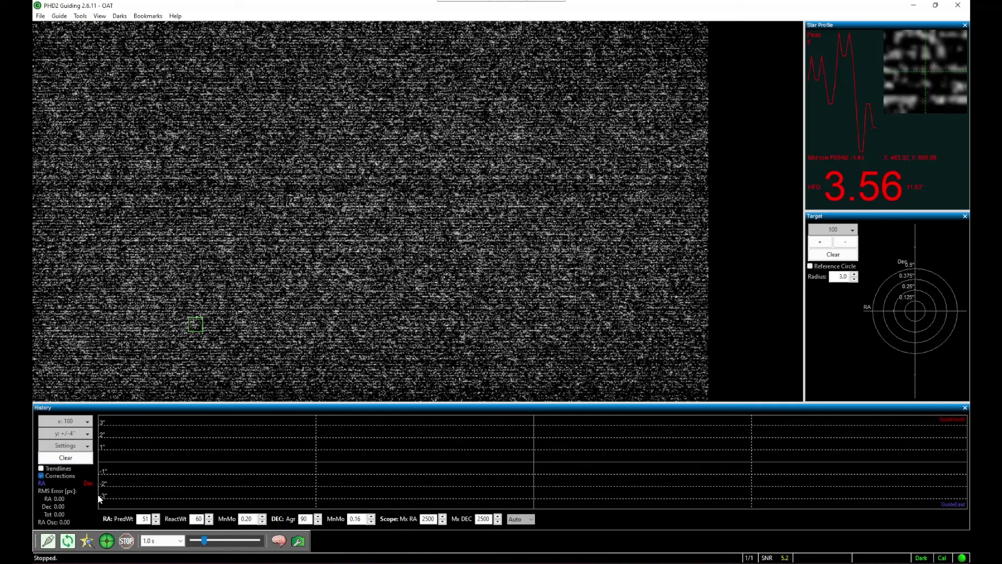
Disconnect and reconnect all equipment in the OAT profile, then restart looping guide camera exposures
{"action": "left_click", "coordinate": [48, 543]}
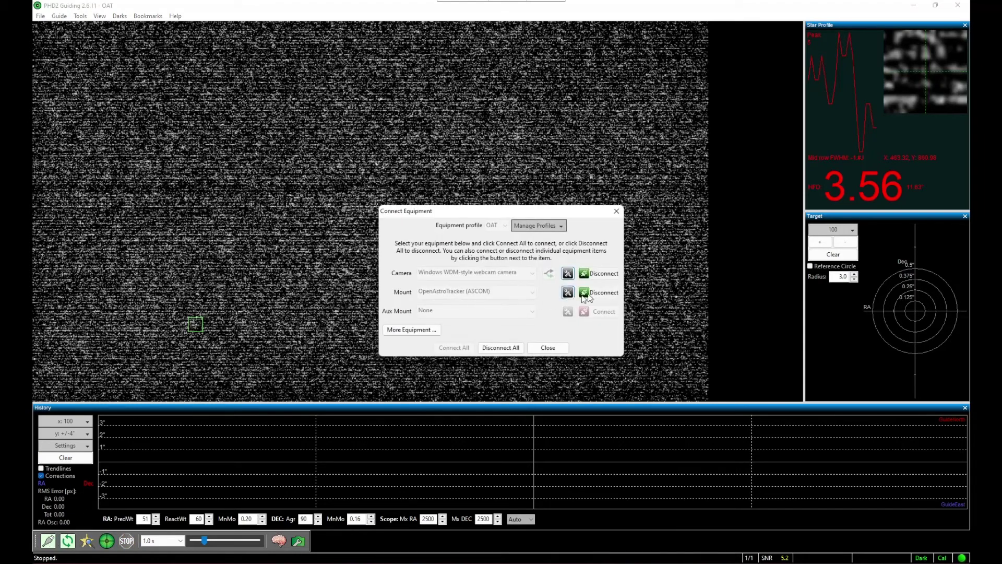
{"action": "left_click", "coordinate": [501, 347]}
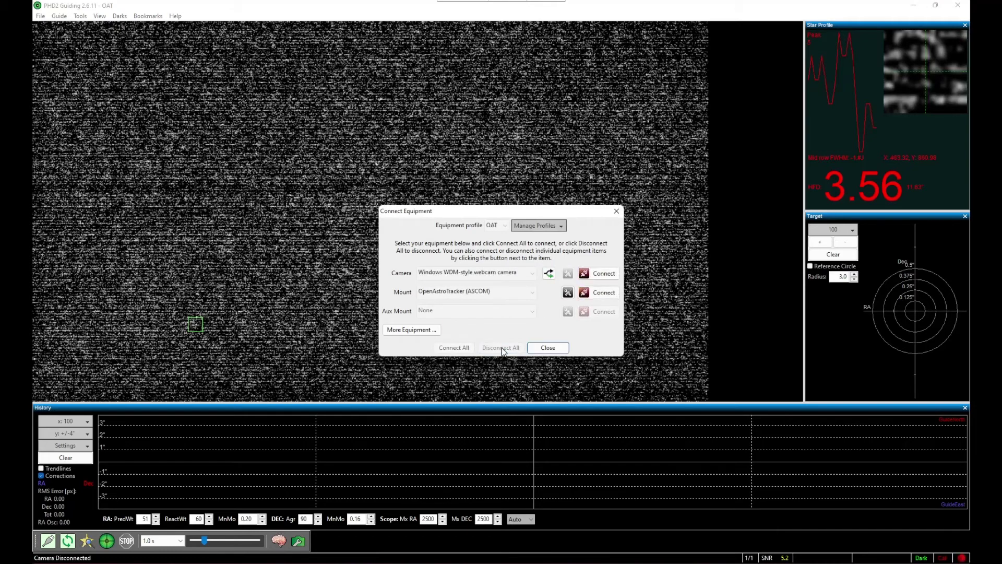
{"action": "left_click", "coordinate": [453, 347]}
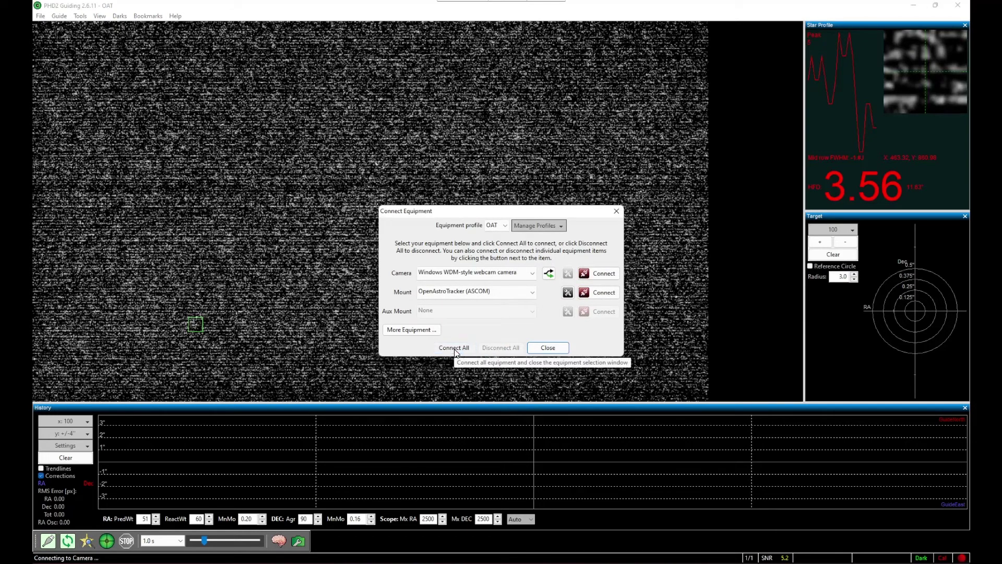
{"action": "left_click", "coordinate": [543, 351]}
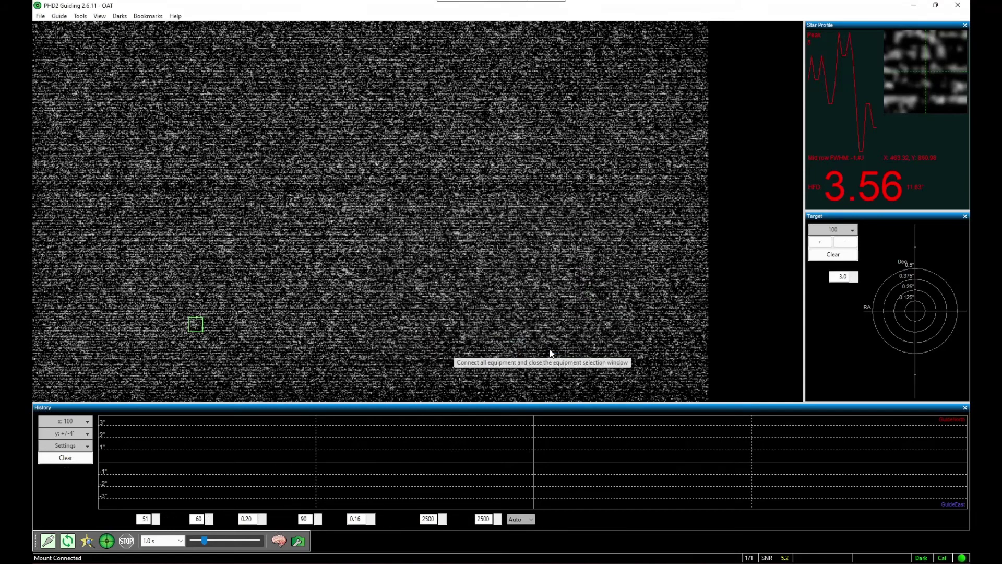
{"action": "left_click", "coordinate": [66, 543]}
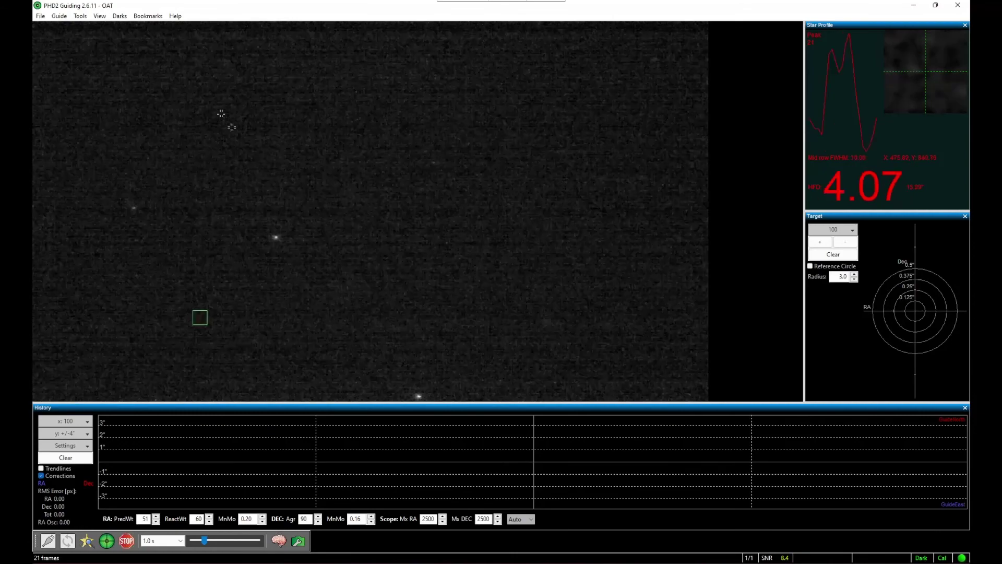
Clear the mount calibration so it is redone when guiding starts
{"action": "left_click", "coordinate": [80, 16]}
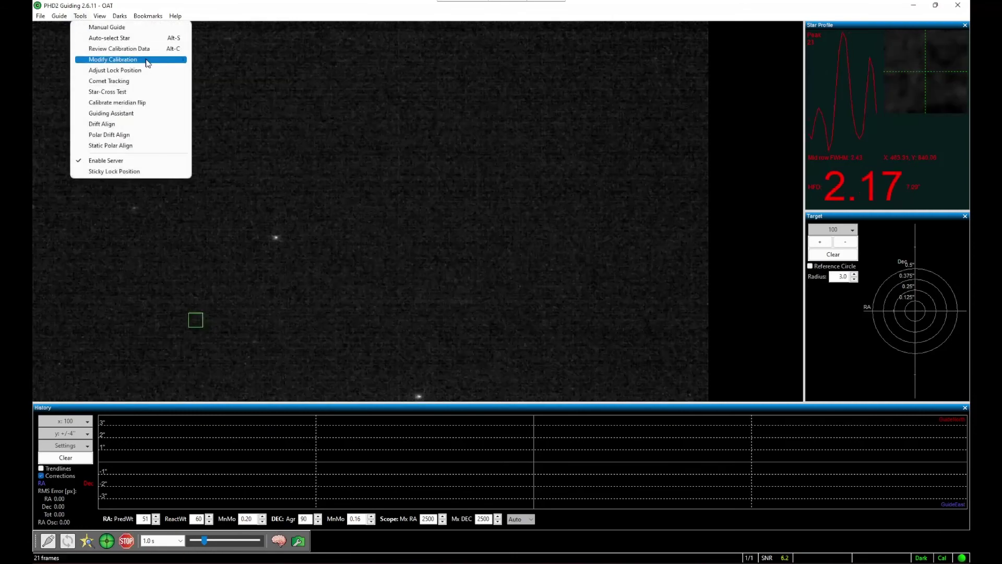
{"action": "mouse_move", "coordinate": [147, 62]}
{"action": "left_click", "coordinate": [236, 92]}
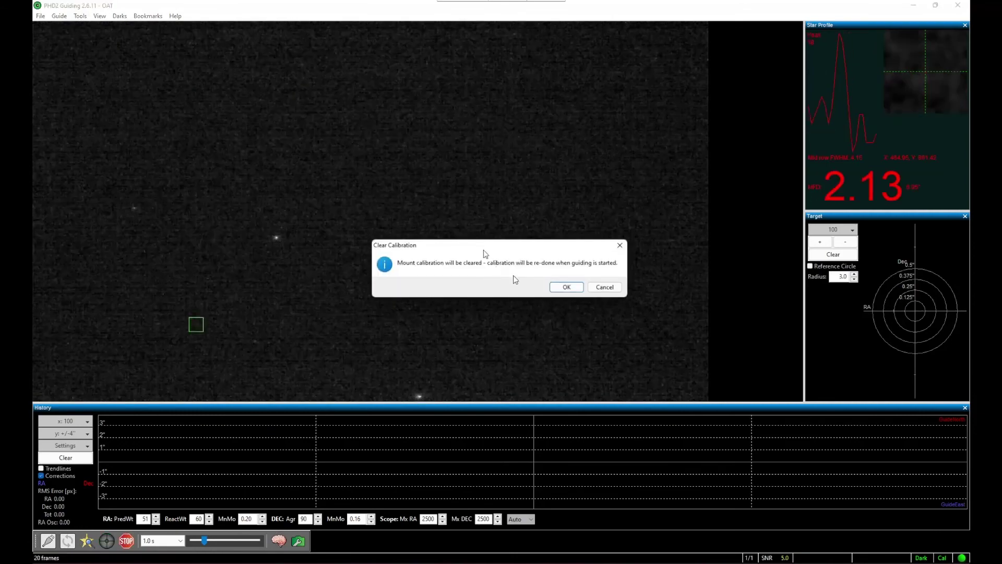
{"action": "left_click", "coordinate": [562, 289]}
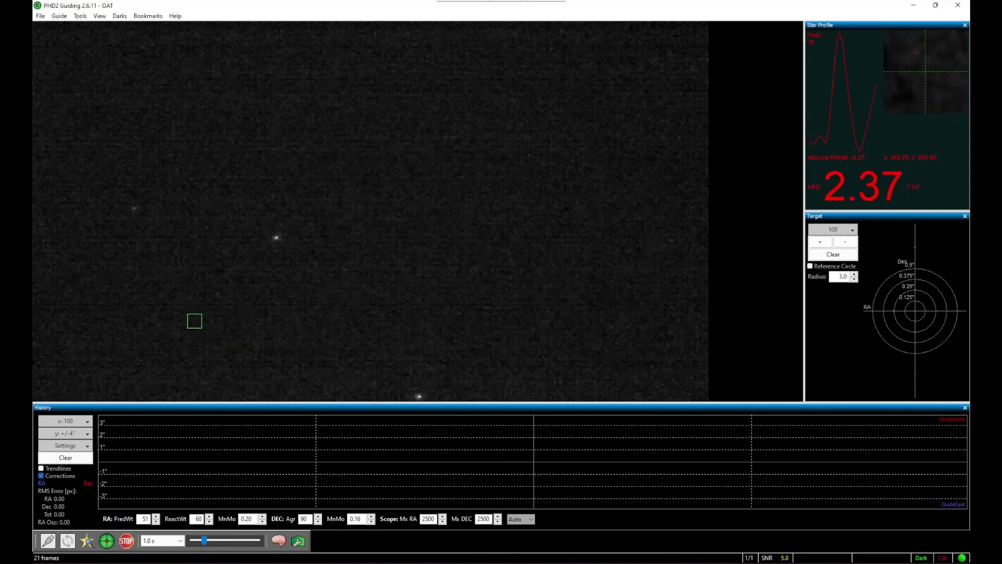
Switch to N.I.N.A. and start the NGC 7023 imaging sequence
{"action": "left_click", "coordinate": [500, 563]}
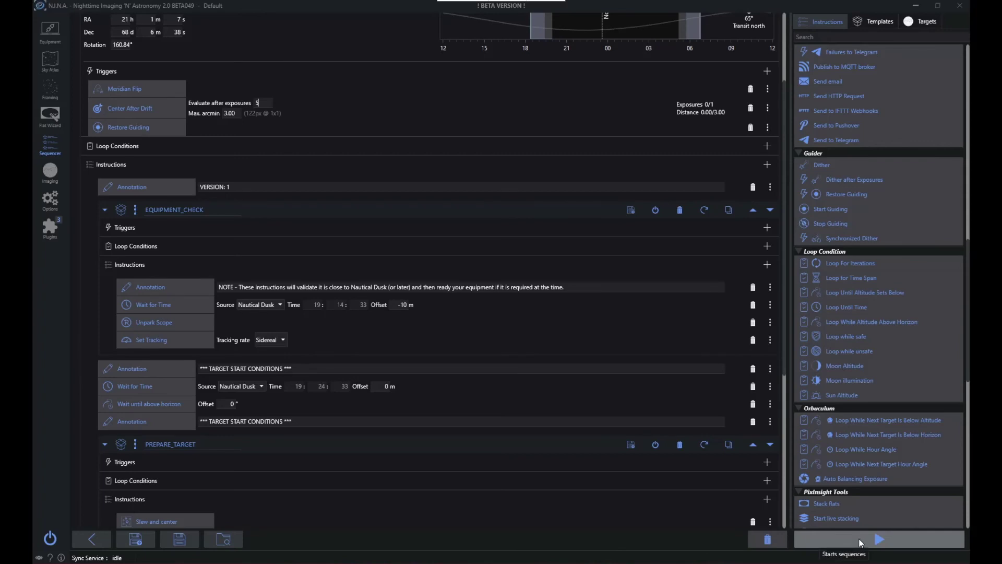
{"action": "left_click", "coordinate": [861, 542]}
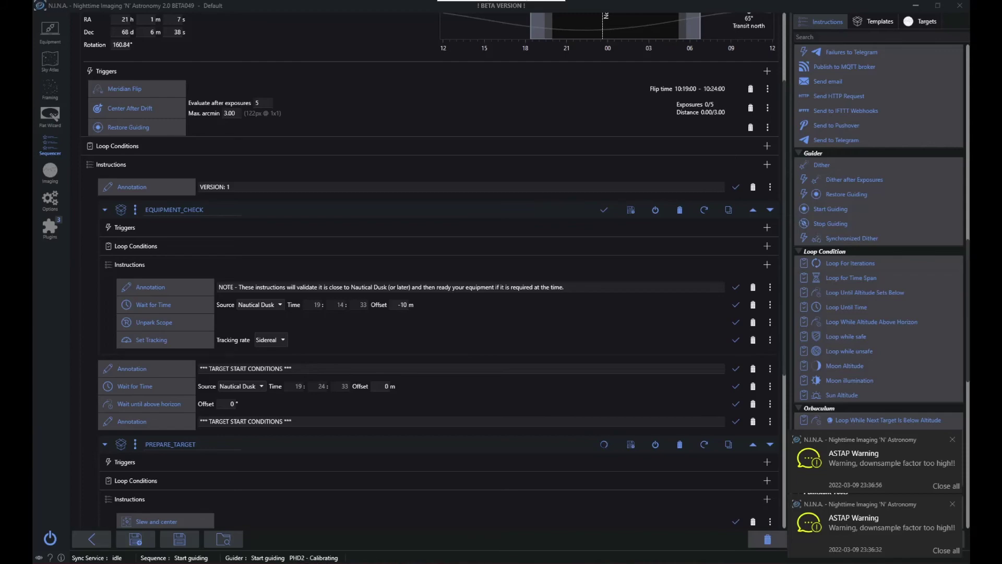
Switch to PHD2 Guiding, stop the running calibration, restart looping exposures and auto-select a guide star
{"action": "key", "text": "alt+Tab"}
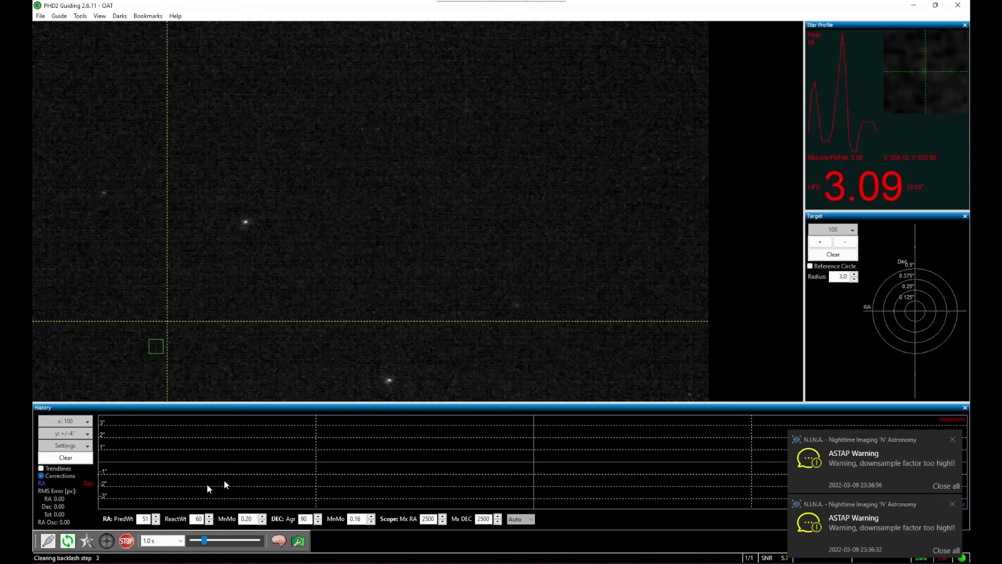
{"action": "left_click", "coordinate": [129, 544]}
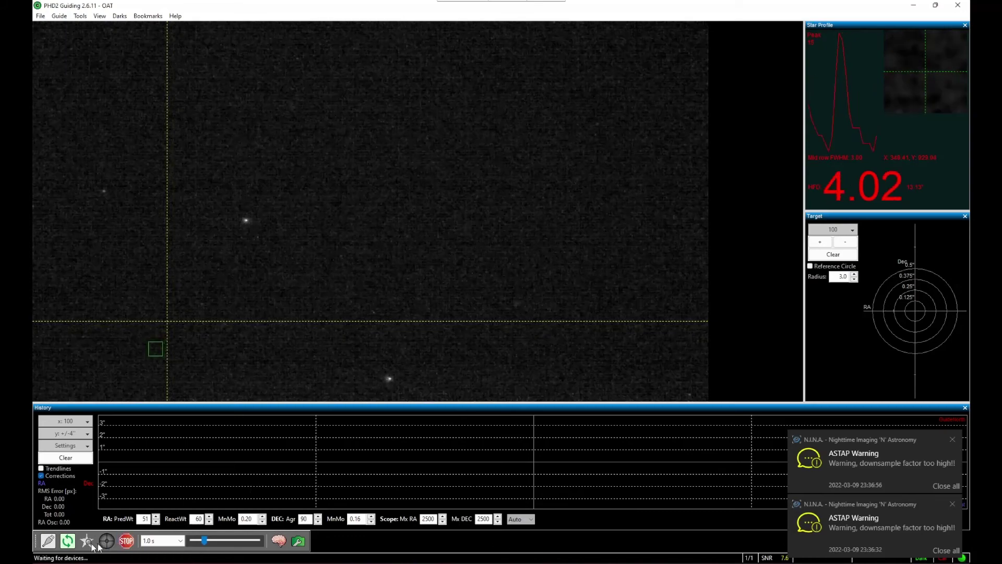
{"action": "left_click", "coordinate": [65, 542]}
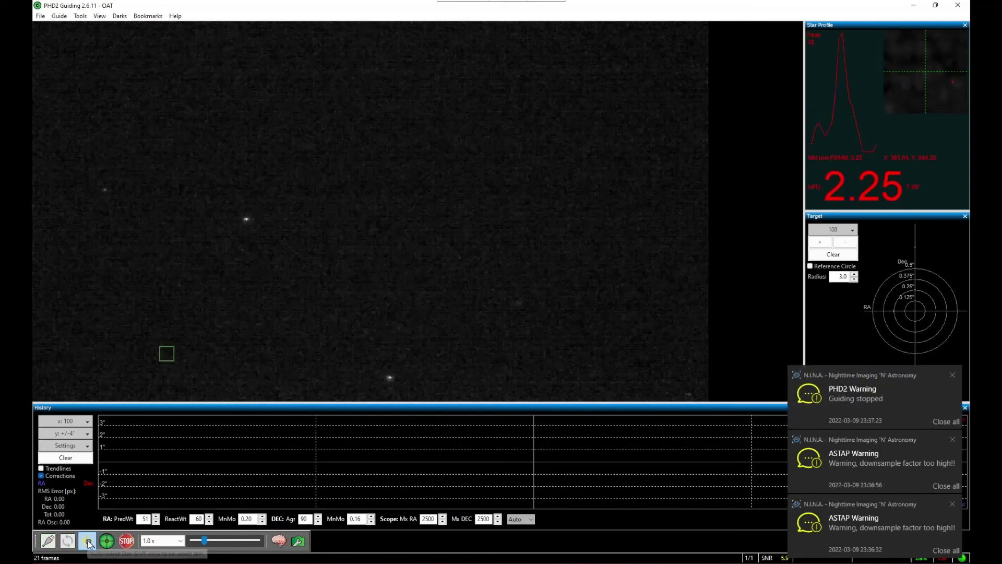
{"action": "left_click", "coordinate": [87, 540]}
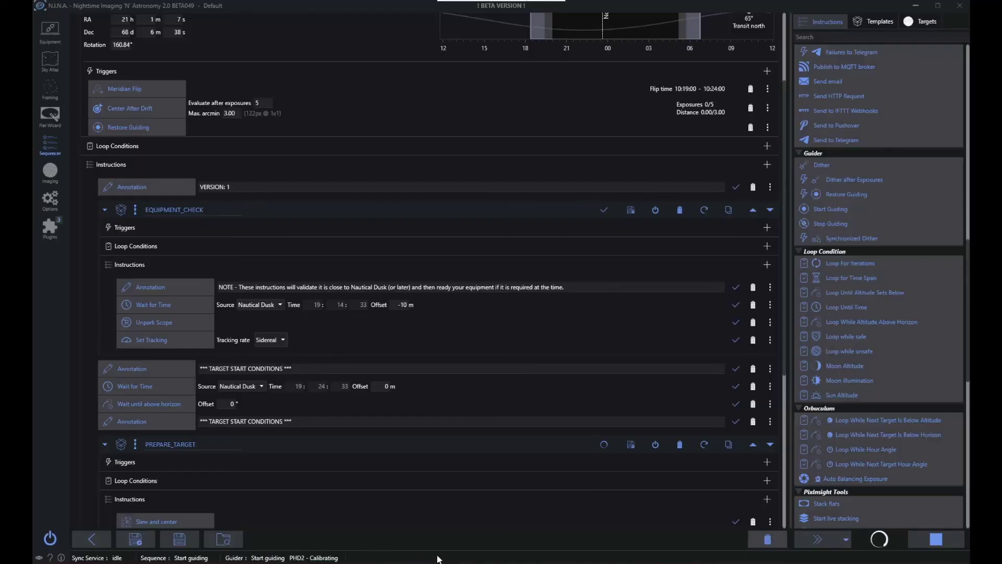
In N.I.N.A., set the PHD2 guider's minimum settle time to 20 s
{"action": "left_click", "coordinate": [45, 201]}
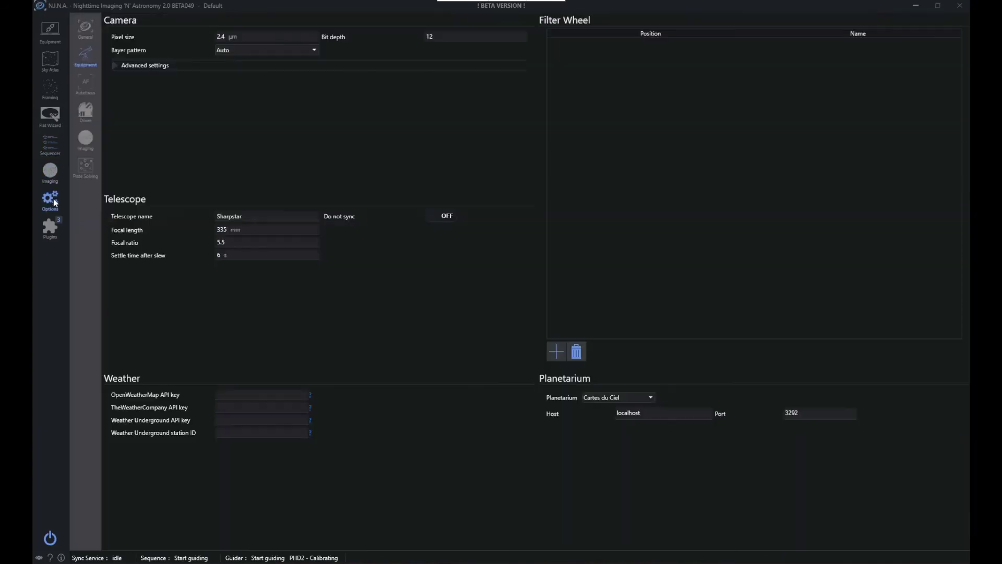
{"action": "left_click", "coordinate": [51, 39]}
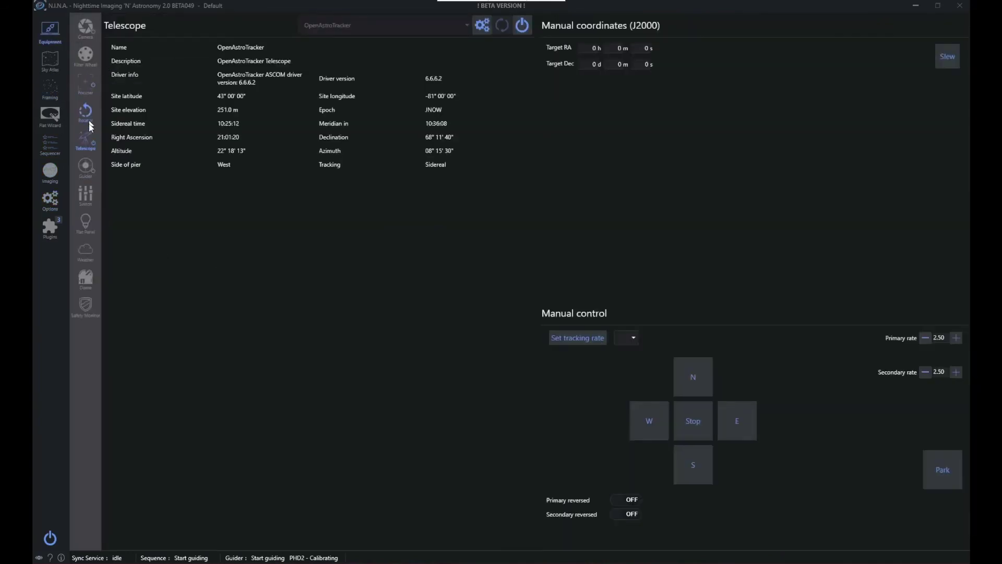
{"action": "left_click", "coordinate": [86, 168]}
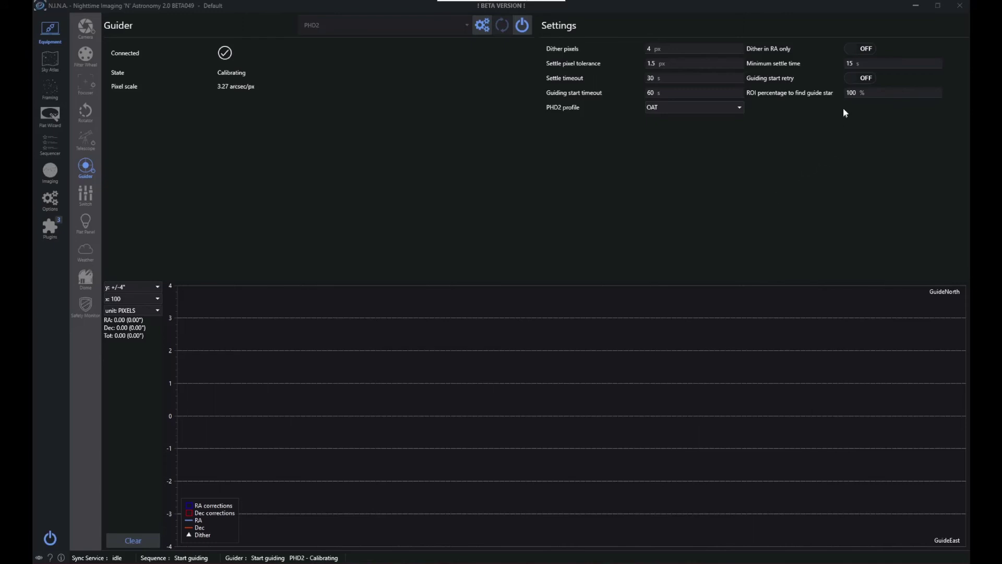
{"action": "double_click", "coordinate": [852, 64]}
{"action": "type", "text": "20"}
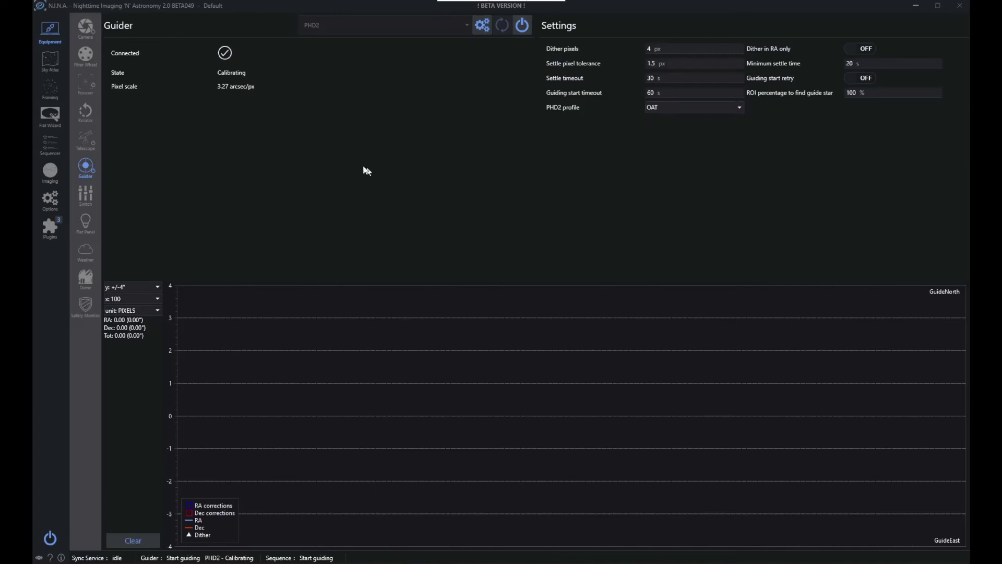
Check the sequence progress in the N.I.N.A. imaging view and the calibration progress in PHD2 Guiding
{"action": "left_click", "coordinate": [50, 181]}
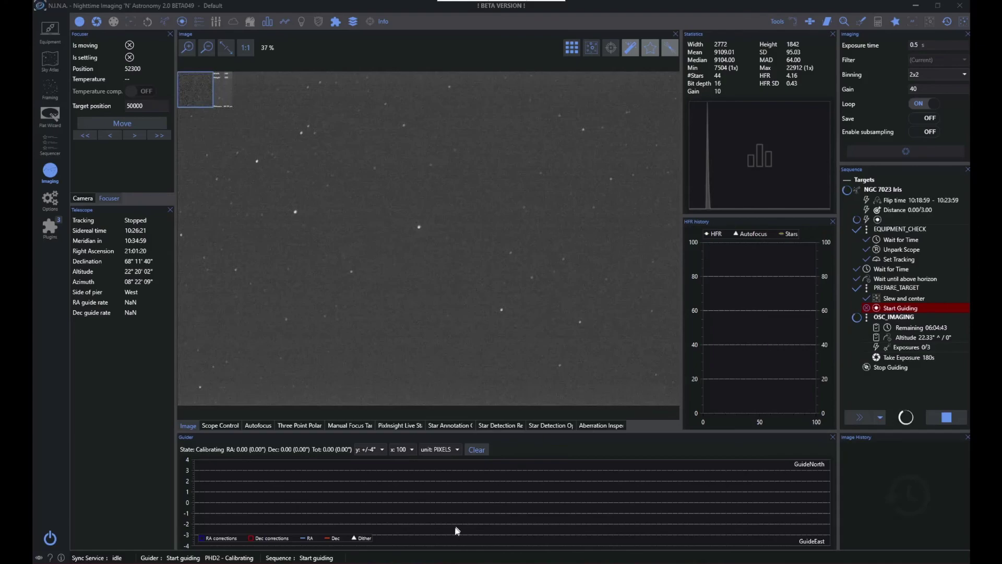
{"action": "left_click", "coordinate": [520, 563]}
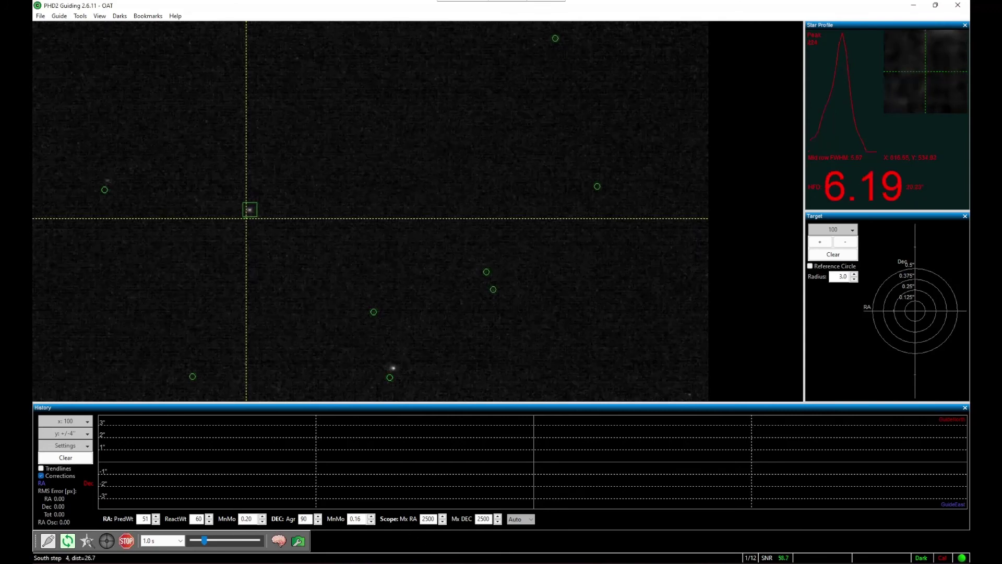
{"action": "mouse_move", "coordinate": [501, 562]}
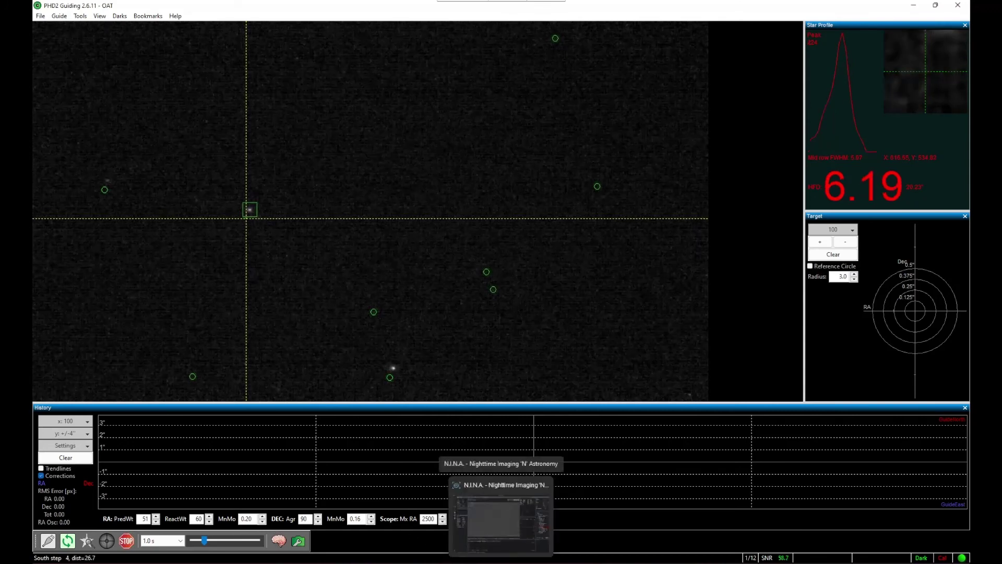
{"action": "left_click", "coordinate": [504, 539]}
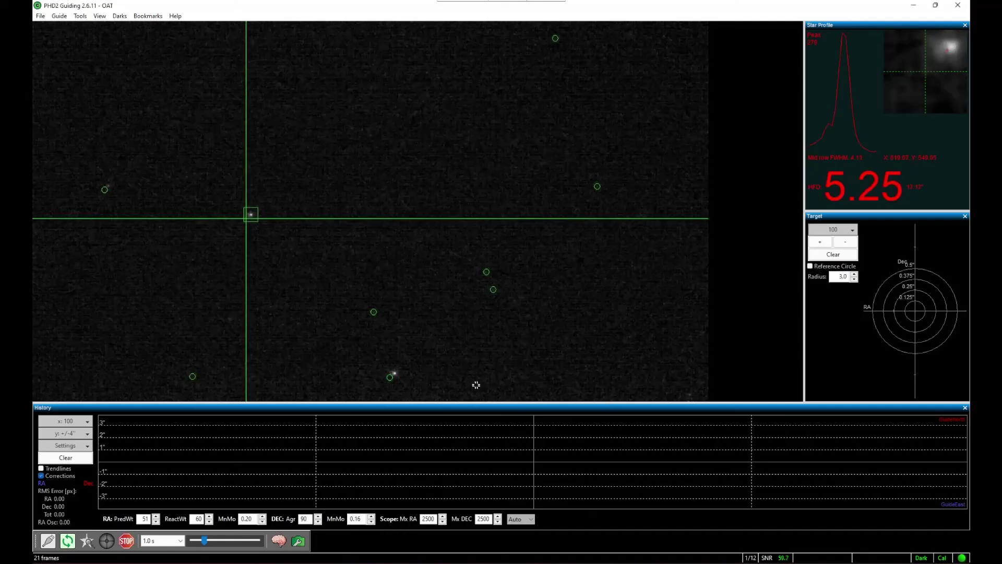
In PHD2 Guiding, adjust the guide image stretch slightly and set the history graph's vertical scale to 8
{"action": "mouse_move", "coordinate": [205, 540]}
{"action": "left_mouse_down"}
{"action": "mouse_move", "coordinate": [216, 540]}
{"action": "mouse_move", "coordinate": [207, 541]}
{"action": "left_mouse_up"}
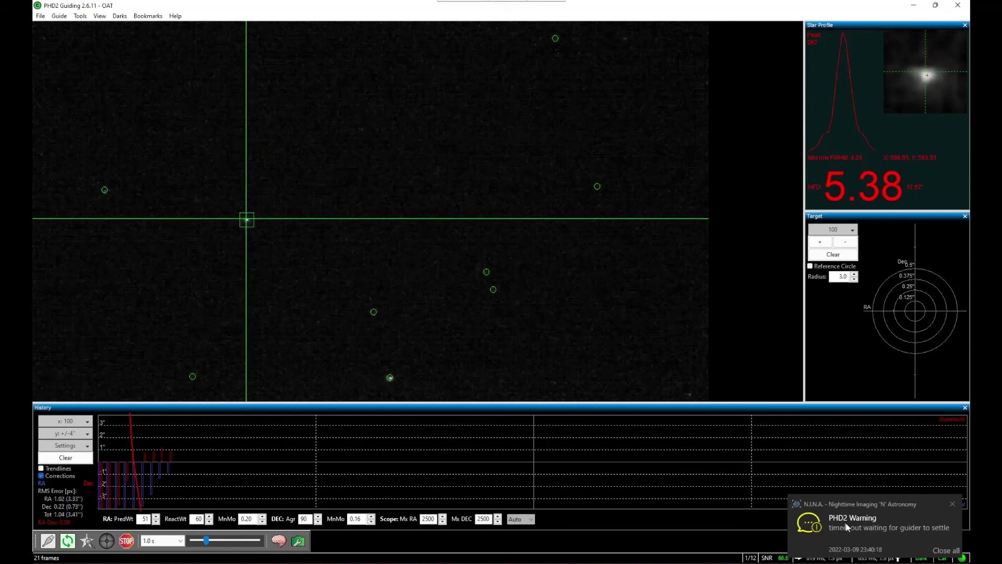
{"action": "left_click", "coordinate": [949, 550]}
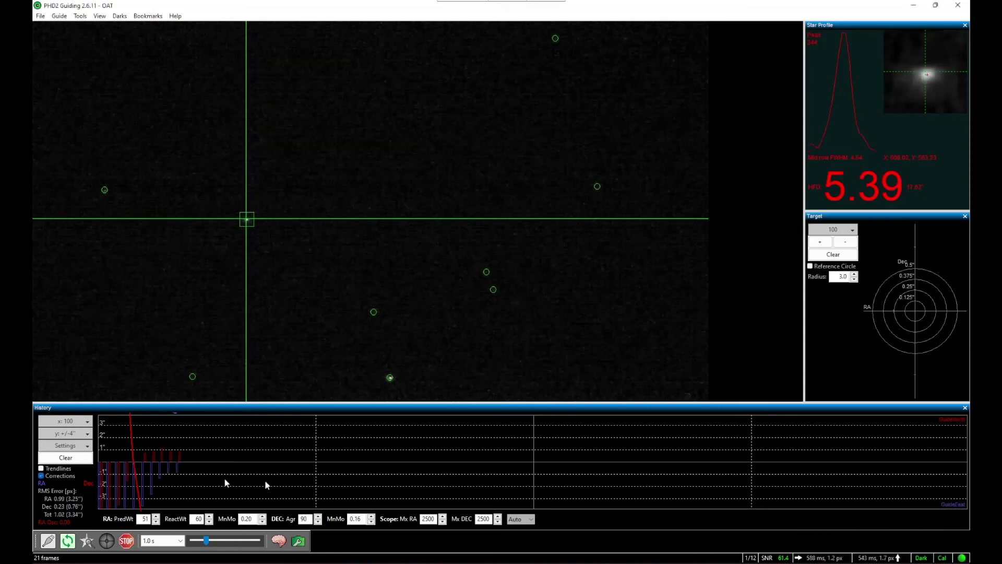
{"action": "left_click", "coordinate": [67, 433]}
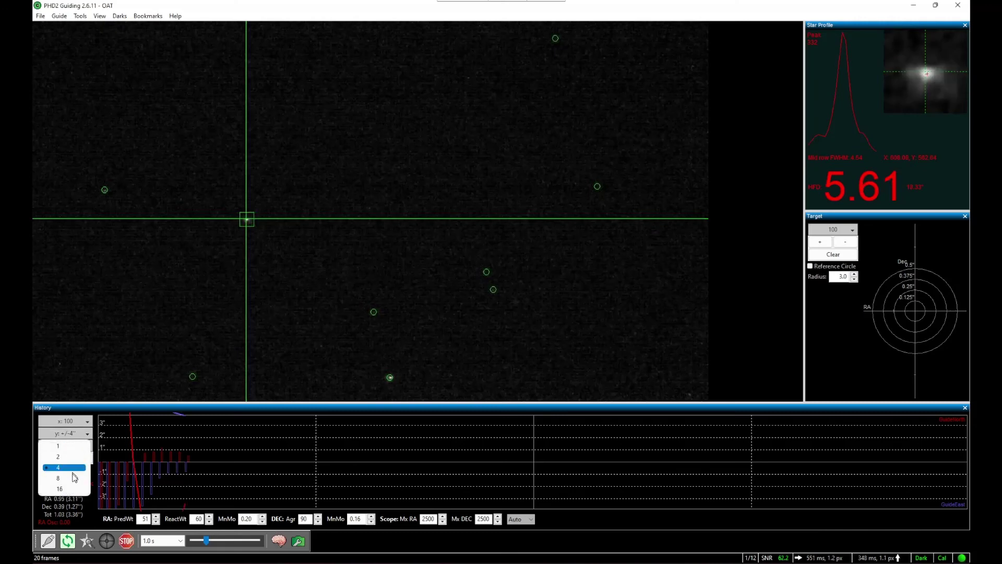
{"action": "left_click", "coordinate": [74, 476]}
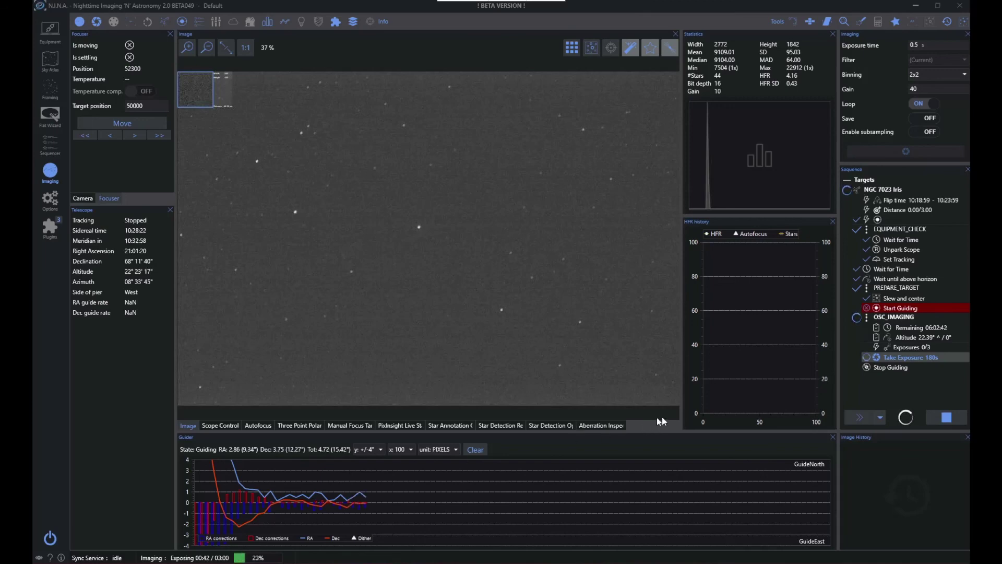
{"action": "mouse_move", "coordinate": [721, 398]}
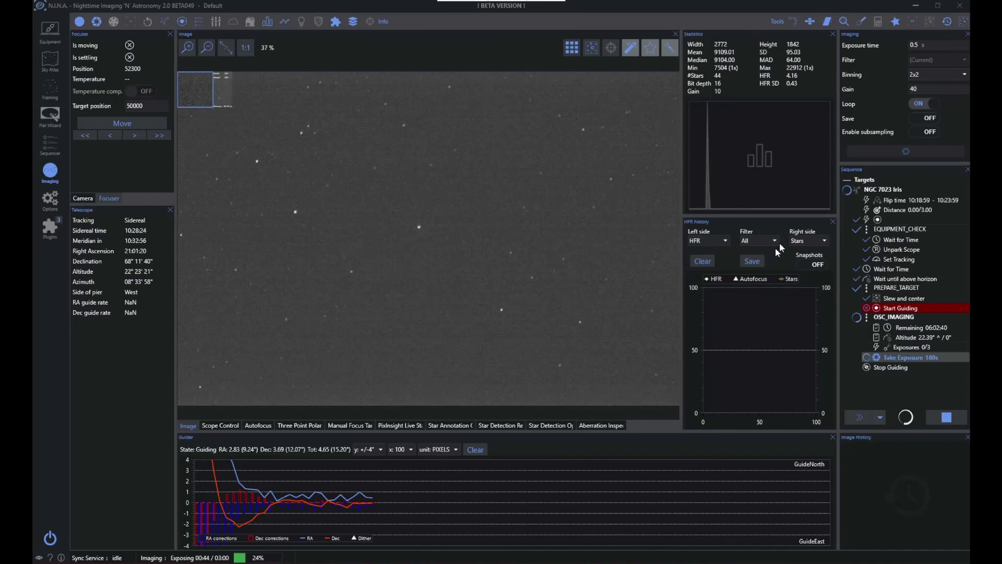
{"action": "left_click", "coordinate": [56, 200]}
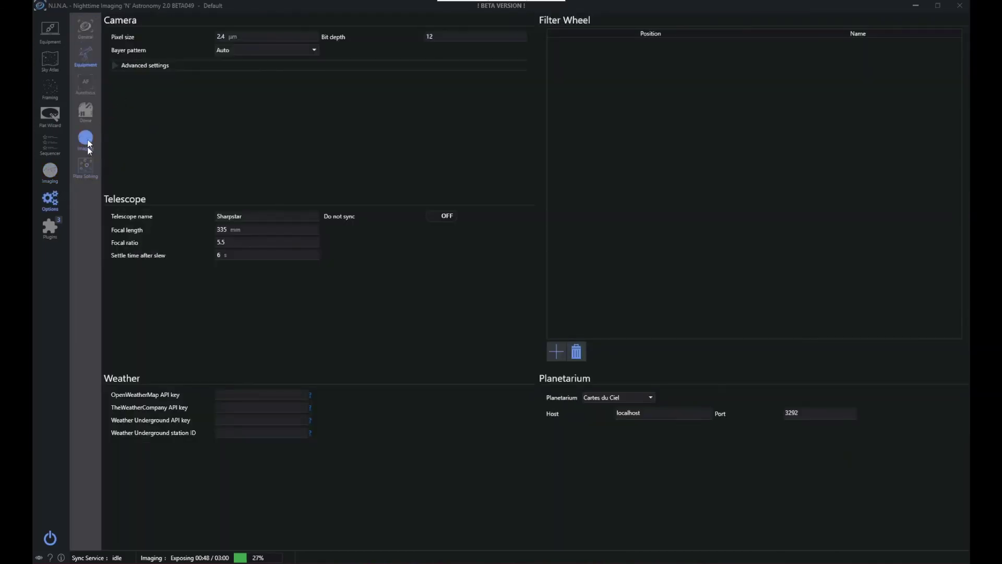
{"action": "left_click", "coordinate": [85, 32]}
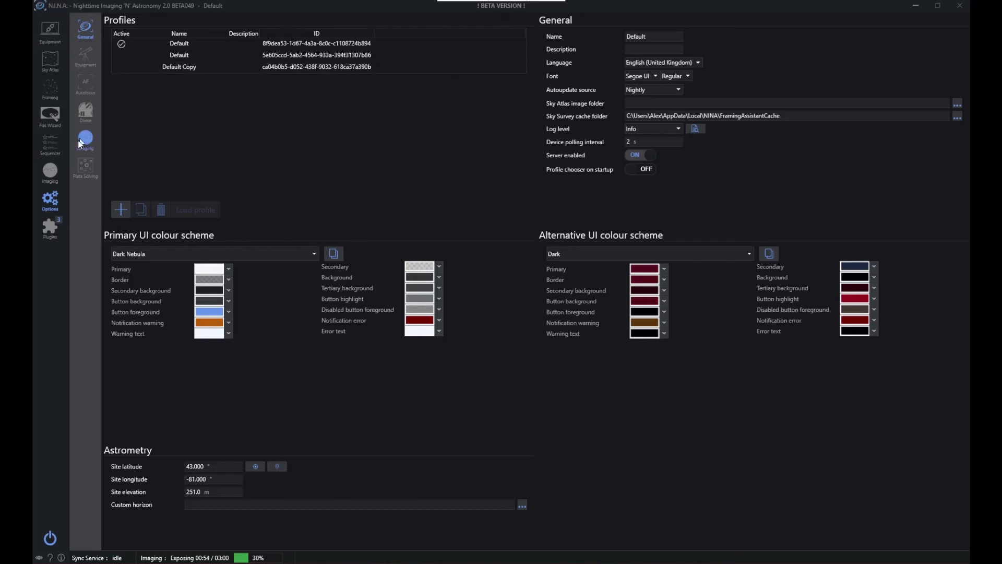
{"action": "left_click", "coordinate": [54, 171]}
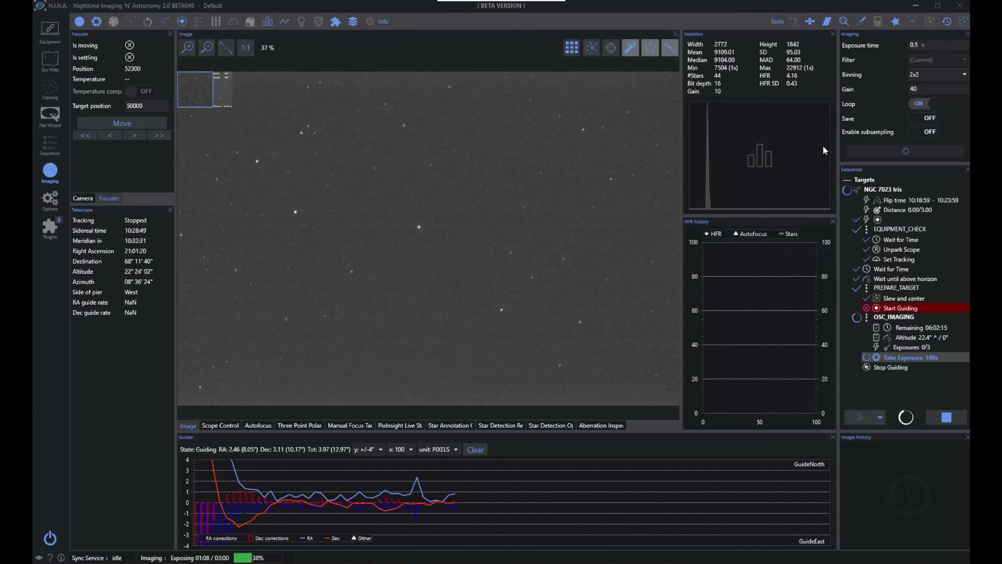
Dock the HFR history panel below the Telescope panel and close the Statistics panel to enlarge the image view
{"action": "mouse_move", "coordinate": [752, 230]}
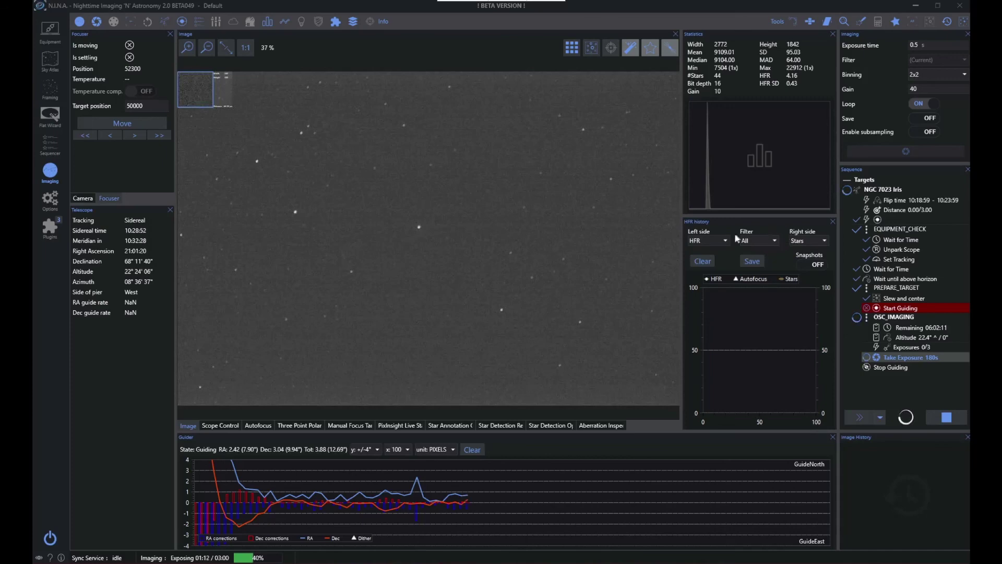
{"action": "left_click_drag", "start_coordinate": [682, 192], "coordinate": [704, 188]}
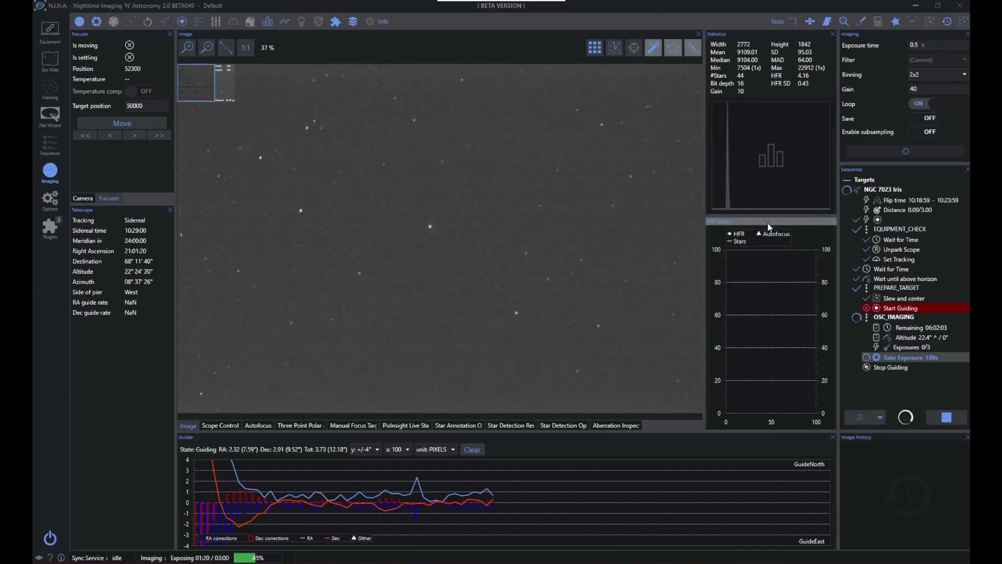
{"action": "left_click_drag", "start_coordinate": [762, 226], "coordinate": [139, 364]}
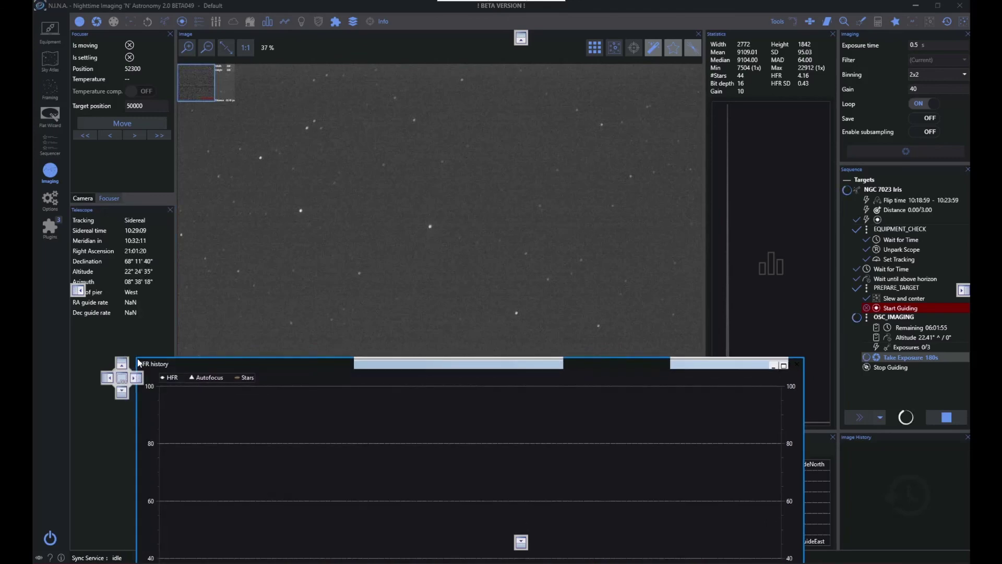
{"action": "left_click_drag", "start_coordinate": [139, 363], "coordinate": [123, 398]}
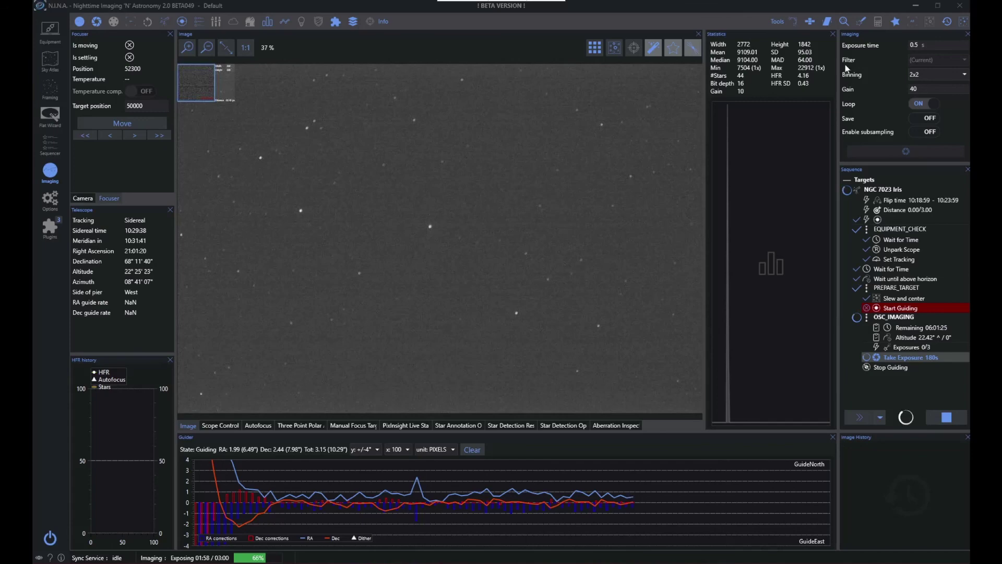
{"action": "left_click", "coordinate": [834, 34]}
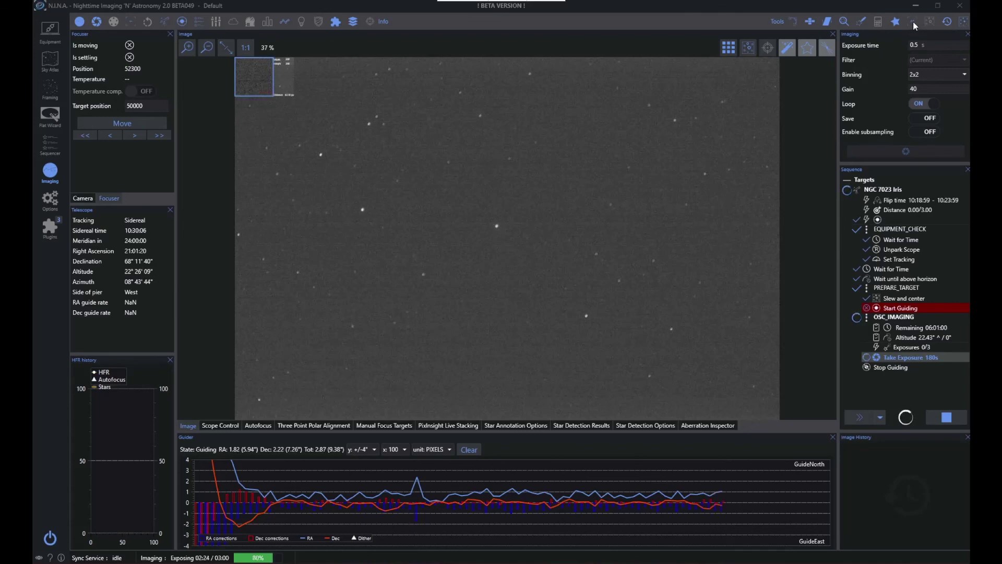
Hide the Autofocus panel and show it again to examine its graph and saved run information
{"action": "left_click", "coordinate": [913, 21]}
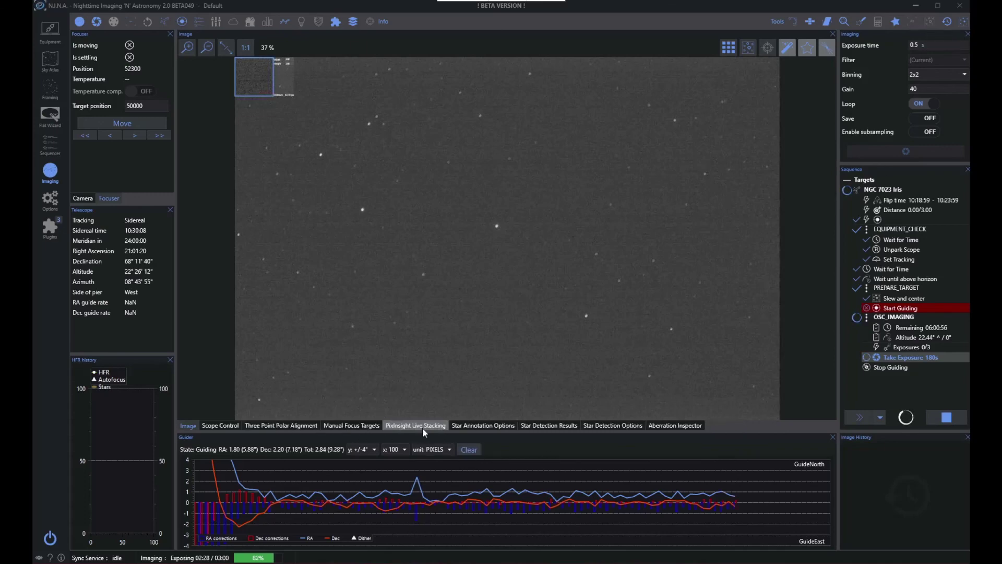
{"action": "left_click", "coordinate": [914, 21]}
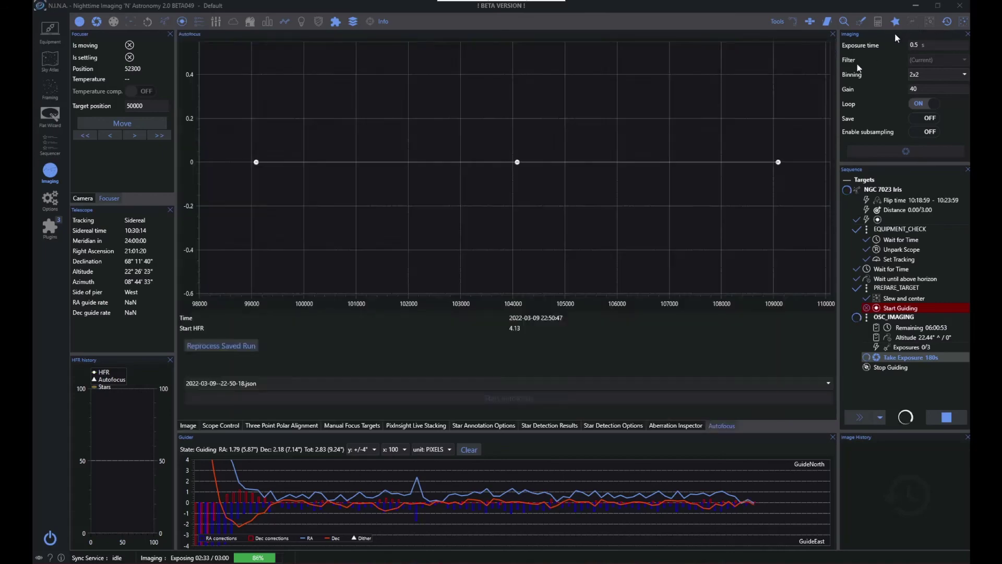
{"action": "left_click", "coordinate": [913, 21]}
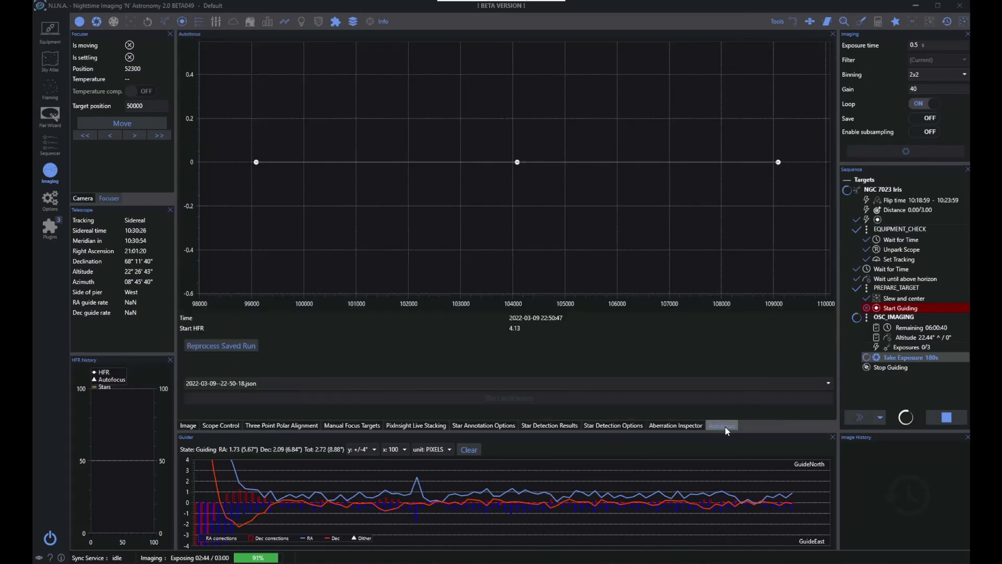
{"action": "mouse_move", "coordinate": [725, 427]}
{"action": "left_mouse_down"}
{"action": "mouse_move", "coordinate": [673, 425]}
{"action": "mouse_move", "coordinate": [741, 424]}
{"action": "mouse_move", "coordinate": [731, 433]}
{"action": "left_mouse_up"}
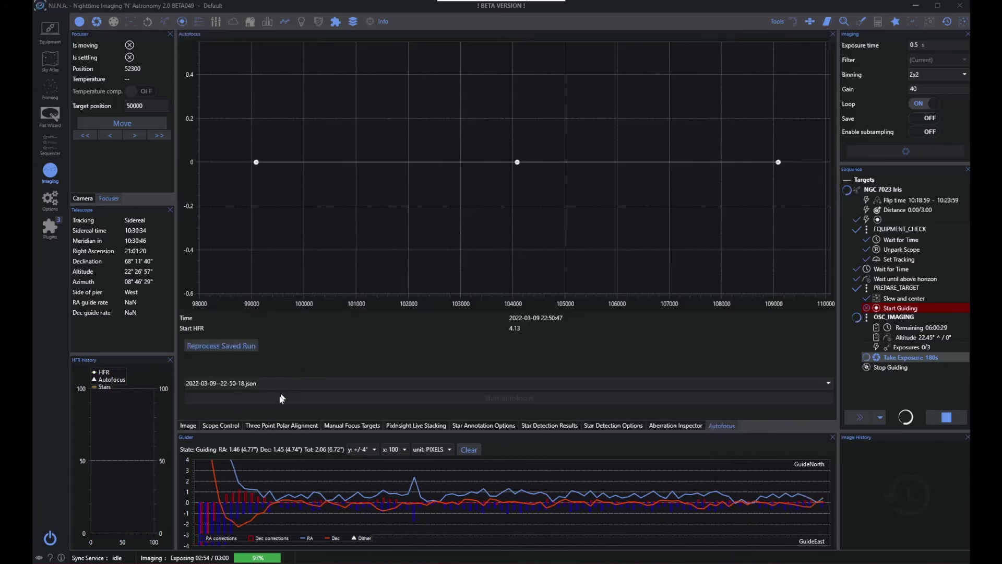
Return to the captured image view and fit the completed 180 s exposure to the viewing area
{"action": "left_click", "coordinate": [191, 426]}
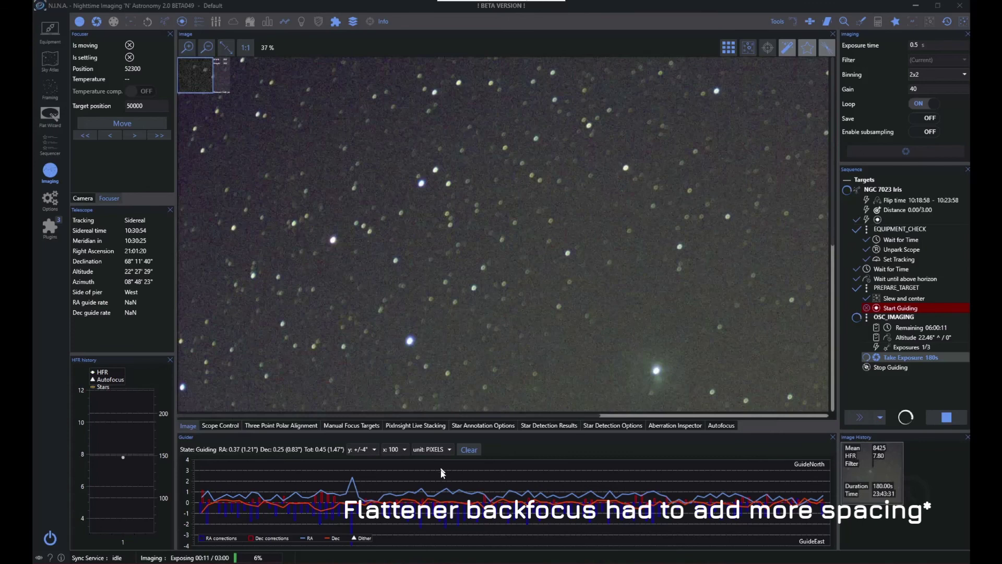
{"action": "left_click", "coordinate": [225, 47]}
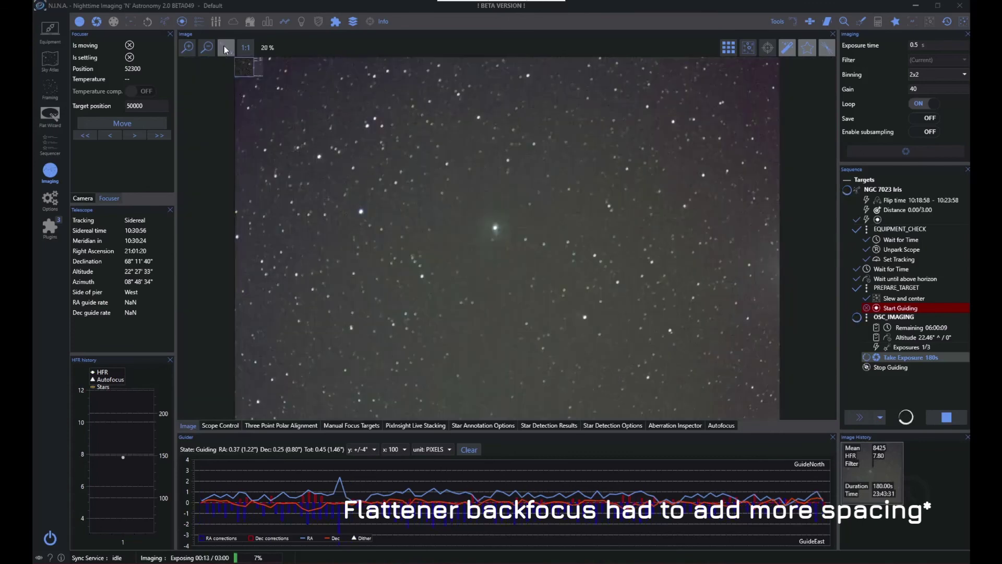